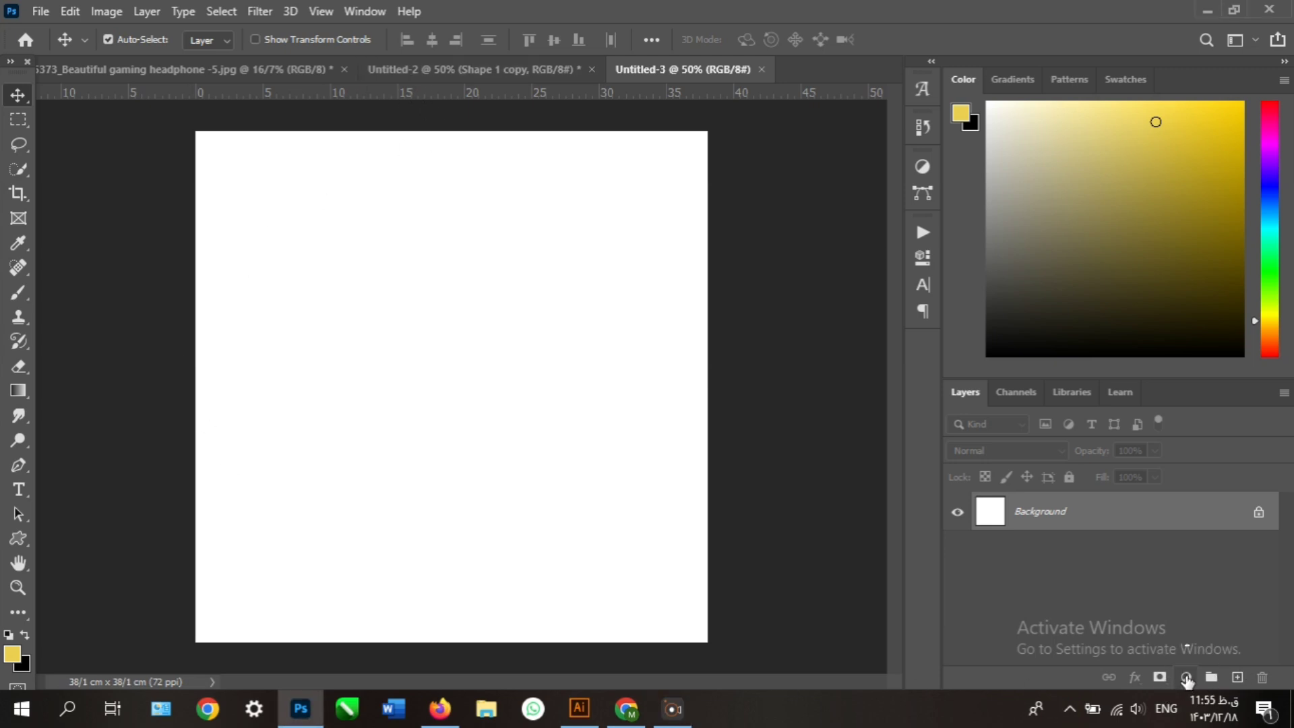
# Step: Add a solid color fill layer with the color #663366 above the background
pyautogui.click(1187, 677)
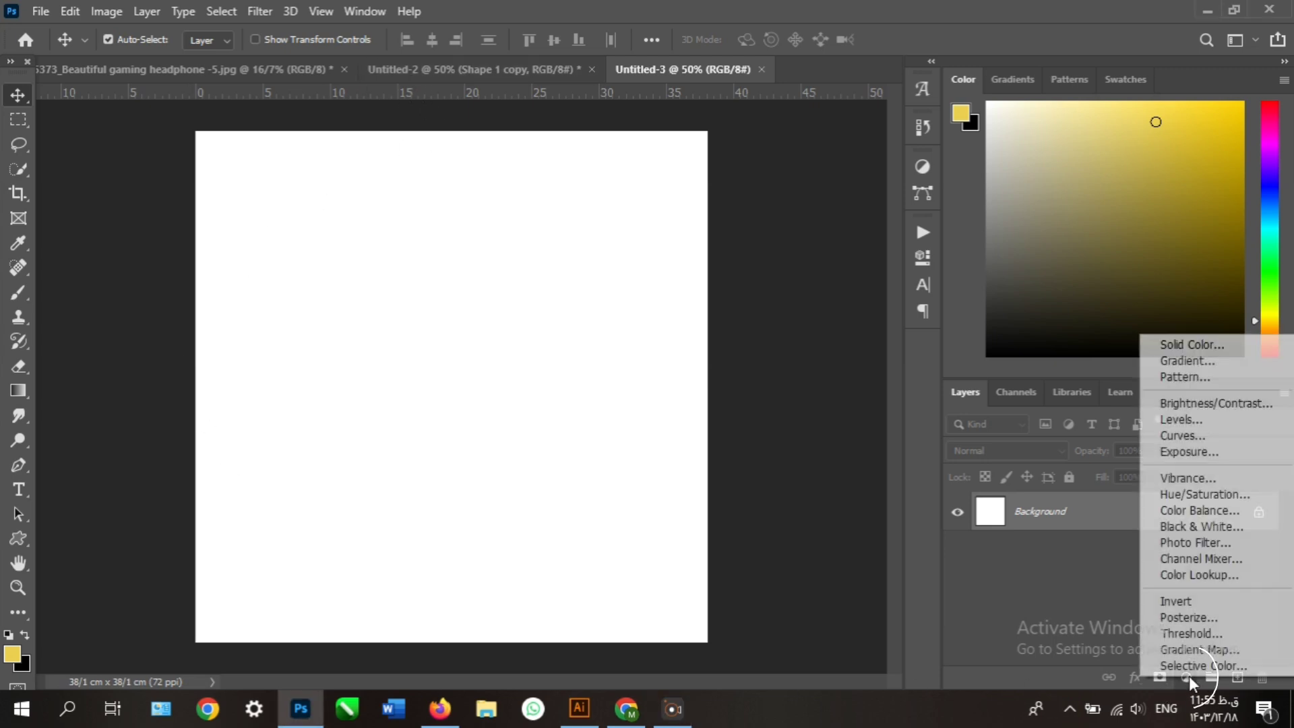
pyautogui.click(1212, 344)
pyautogui.press('BackSpace')
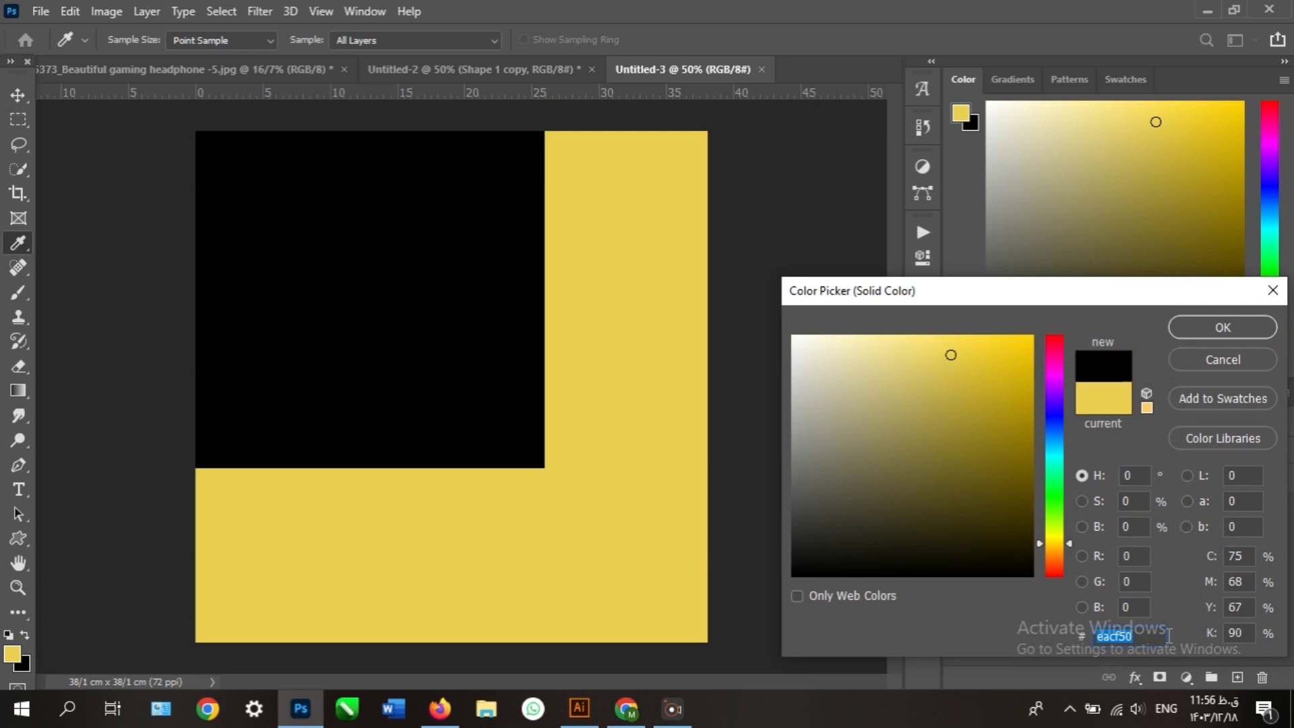
pyautogui.rightClick(1147, 636)
pyautogui.click(1092, 471)
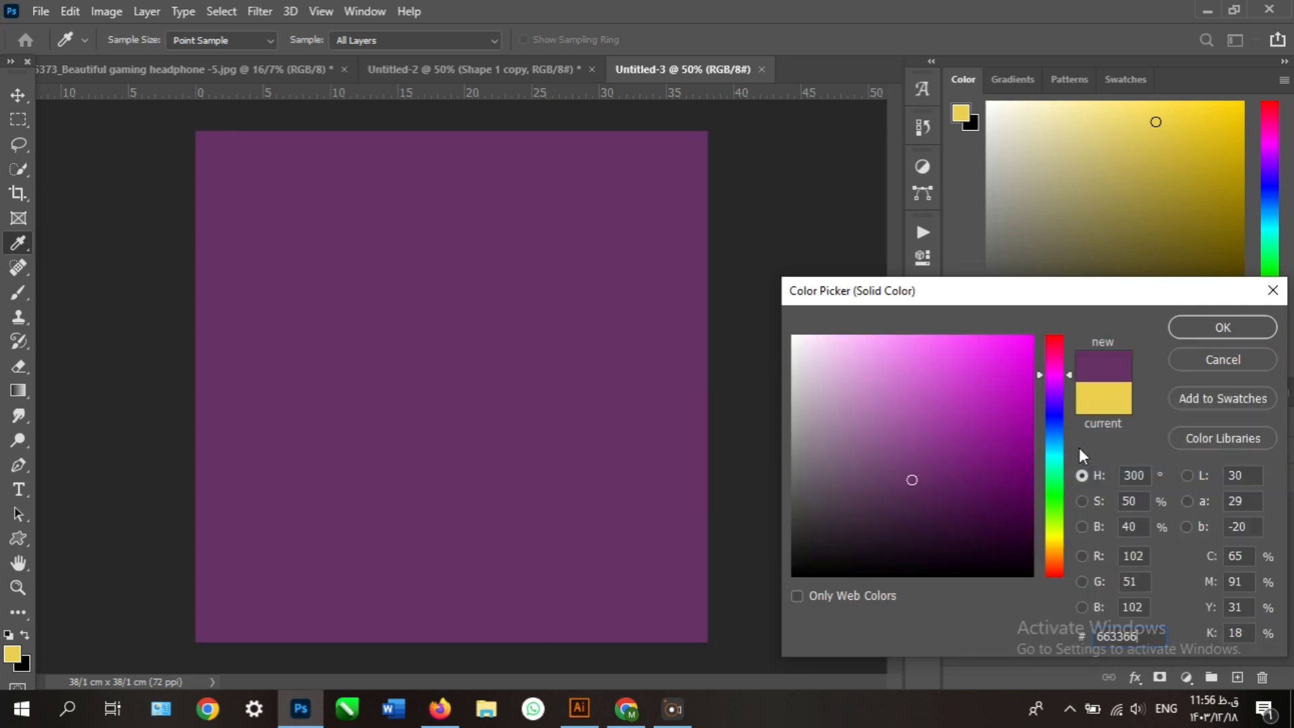
pyautogui.click(1213, 331)
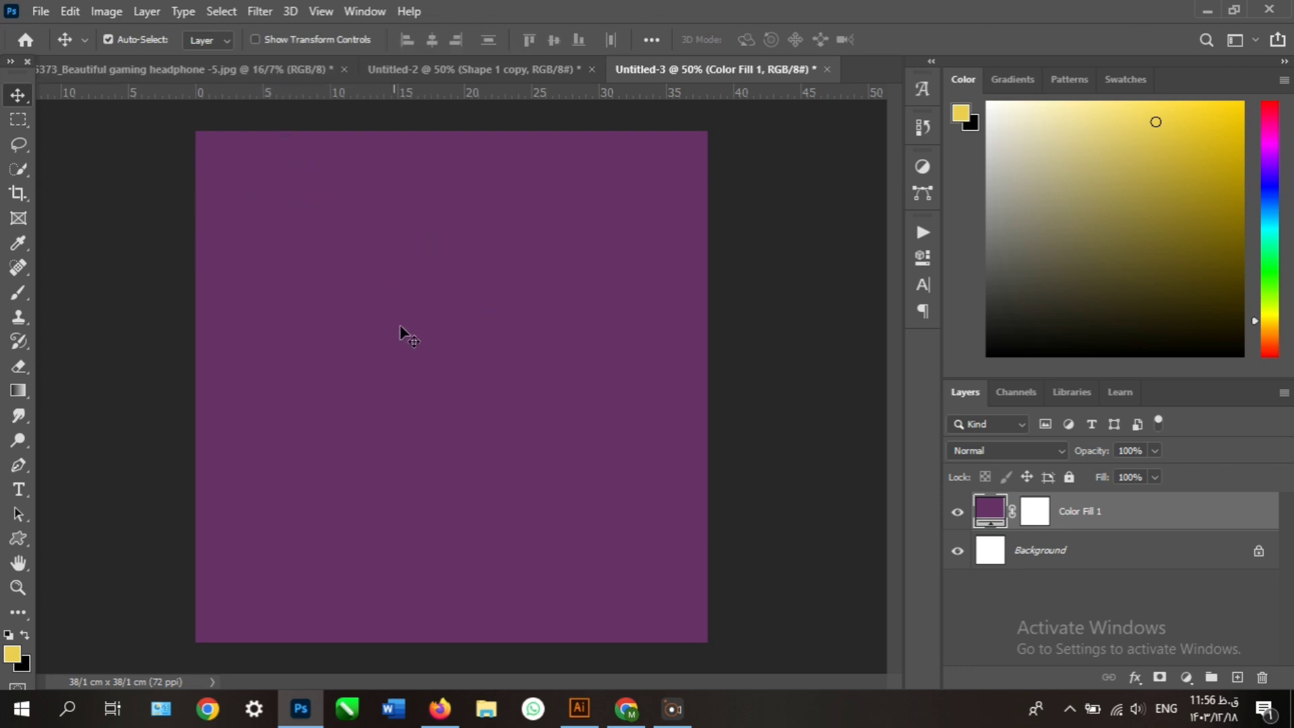
# Step: Add the text "MUSIC" in 130 pt Showcard Gothic on the upper part of the canvas
pyautogui.click(18, 490)
pyautogui.click(404, 293)
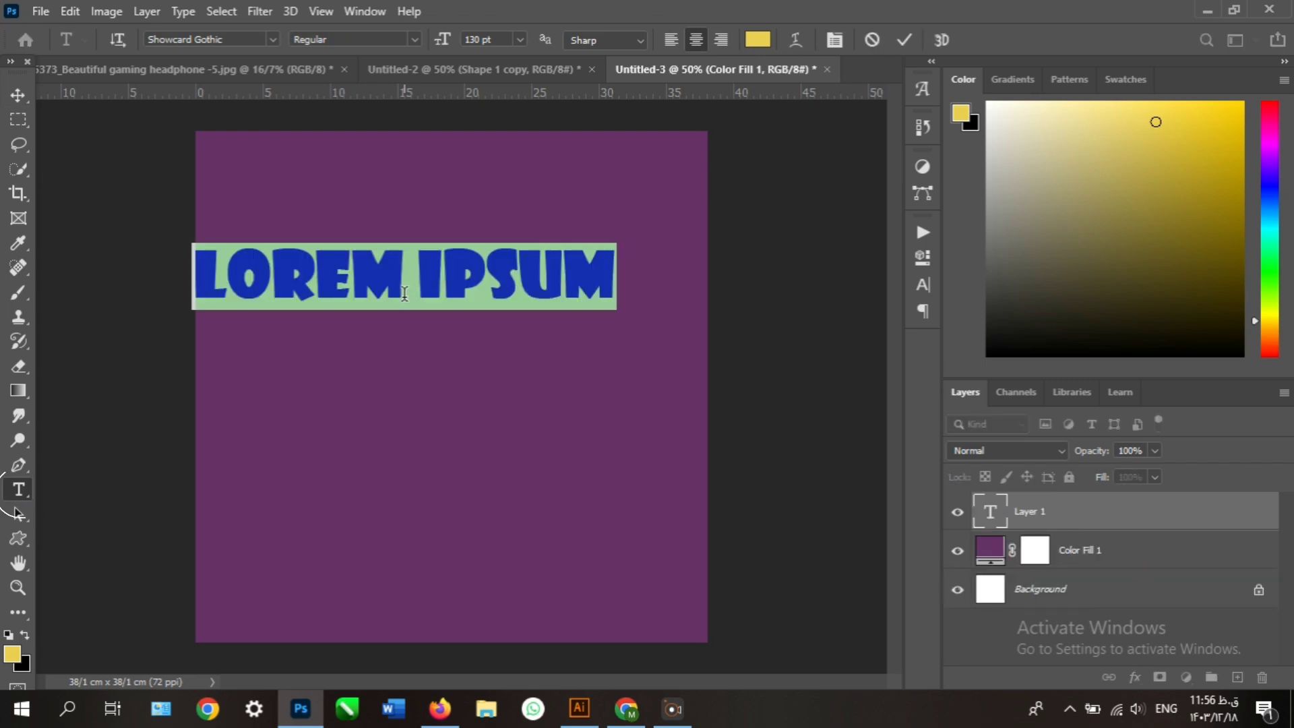
pyautogui.press('BackSpace')
pyautogui.write('MM')
pyautogui.press('BackSpace')
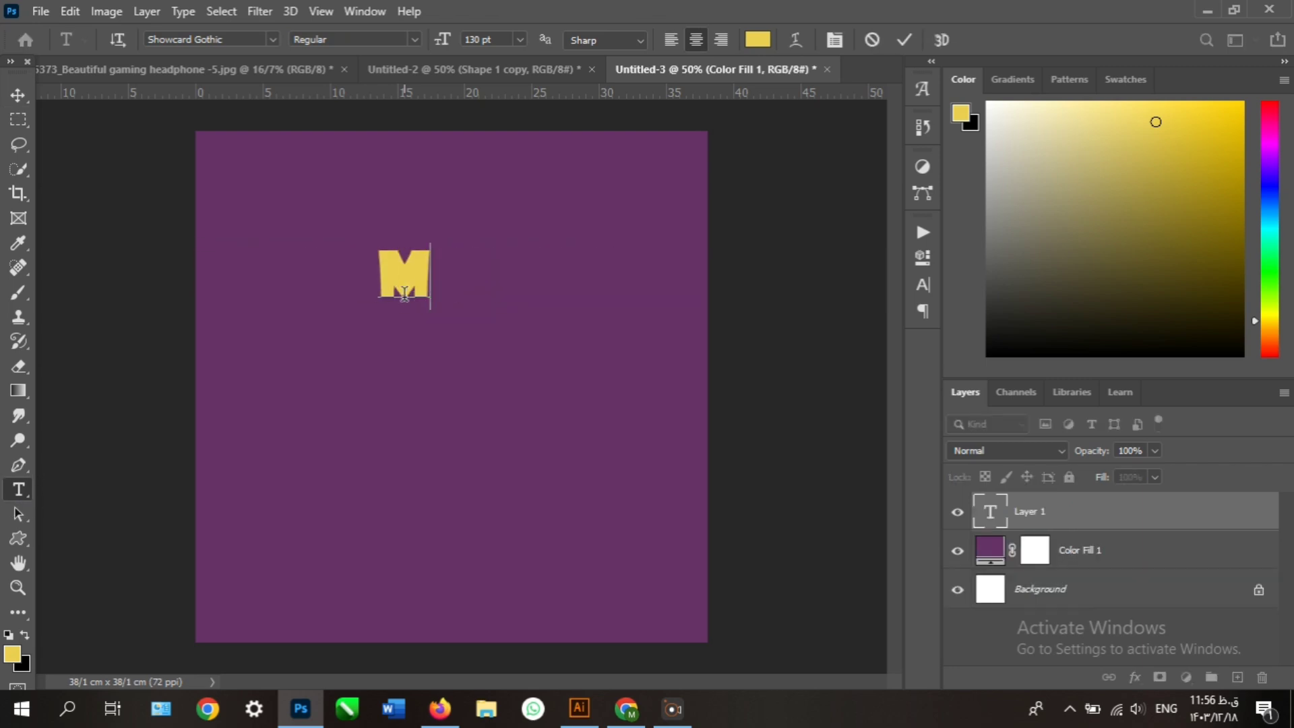
pyautogui.write('U')
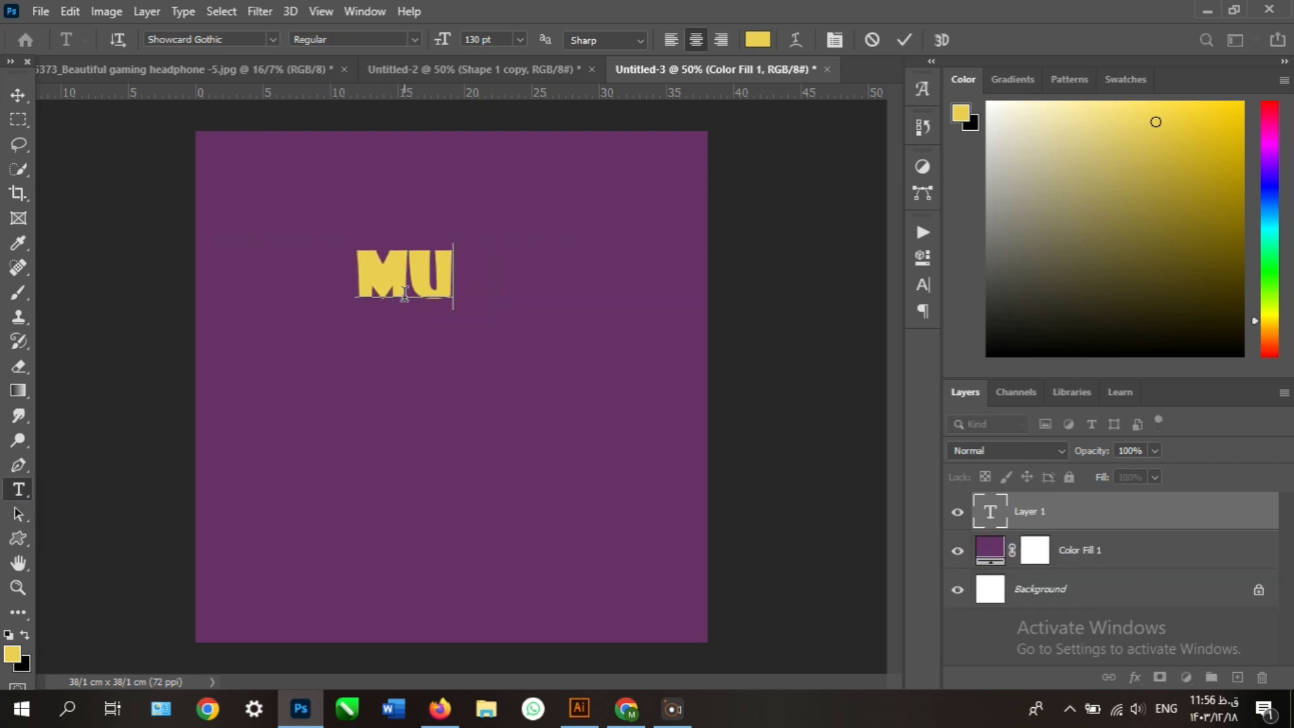
pyautogui.write('SIC')
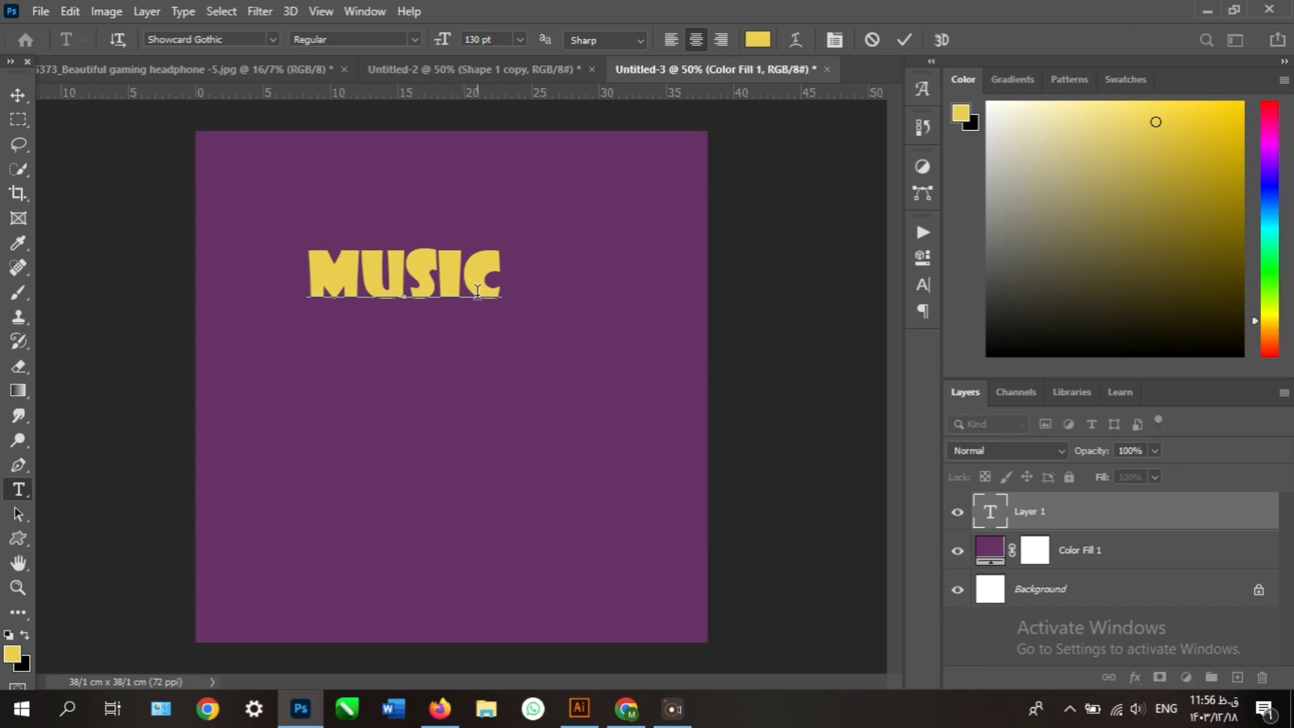
# Step: Recolor the MUSIC text white and move it up toward the canvas's horizontal center
pyautogui.moveTo(478, 291); pyautogui.dragTo(307, 296)
pyautogui.click(758, 40)
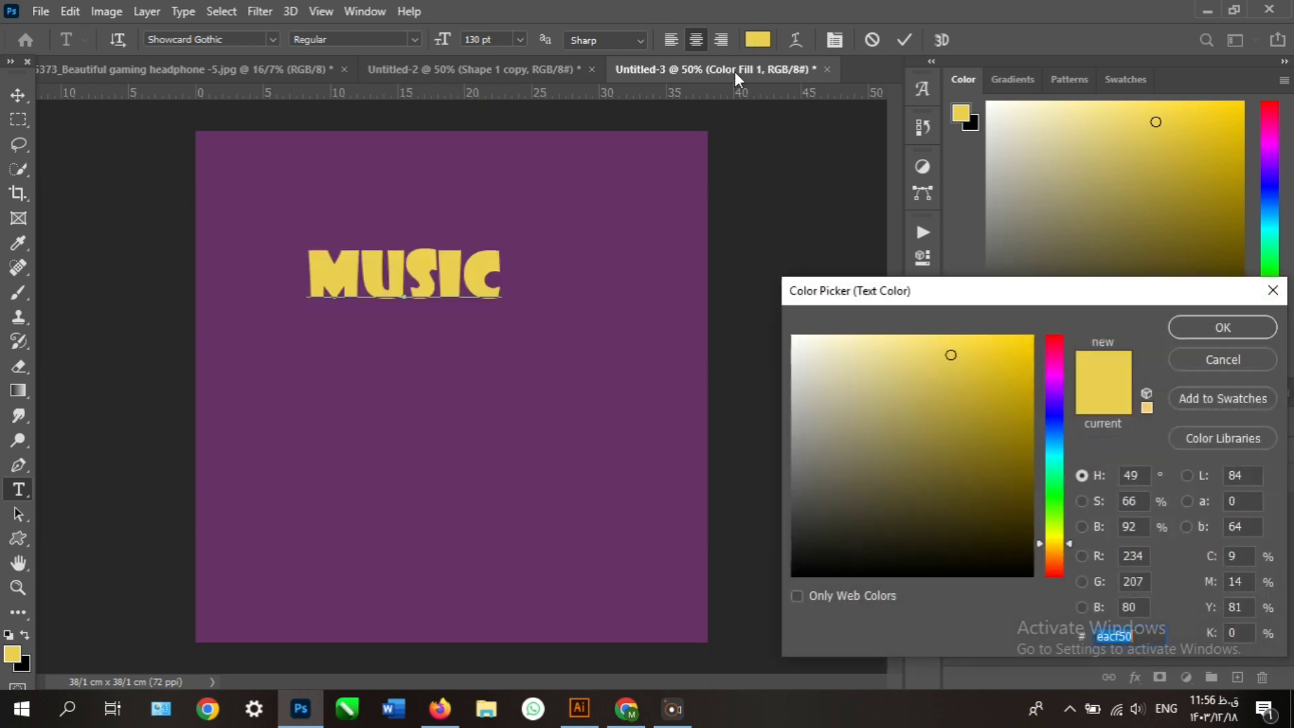
pyautogui.moveTo(826, 354); pyautogui.dragTo(768, 310)
pyautogui.click(1229, 330)
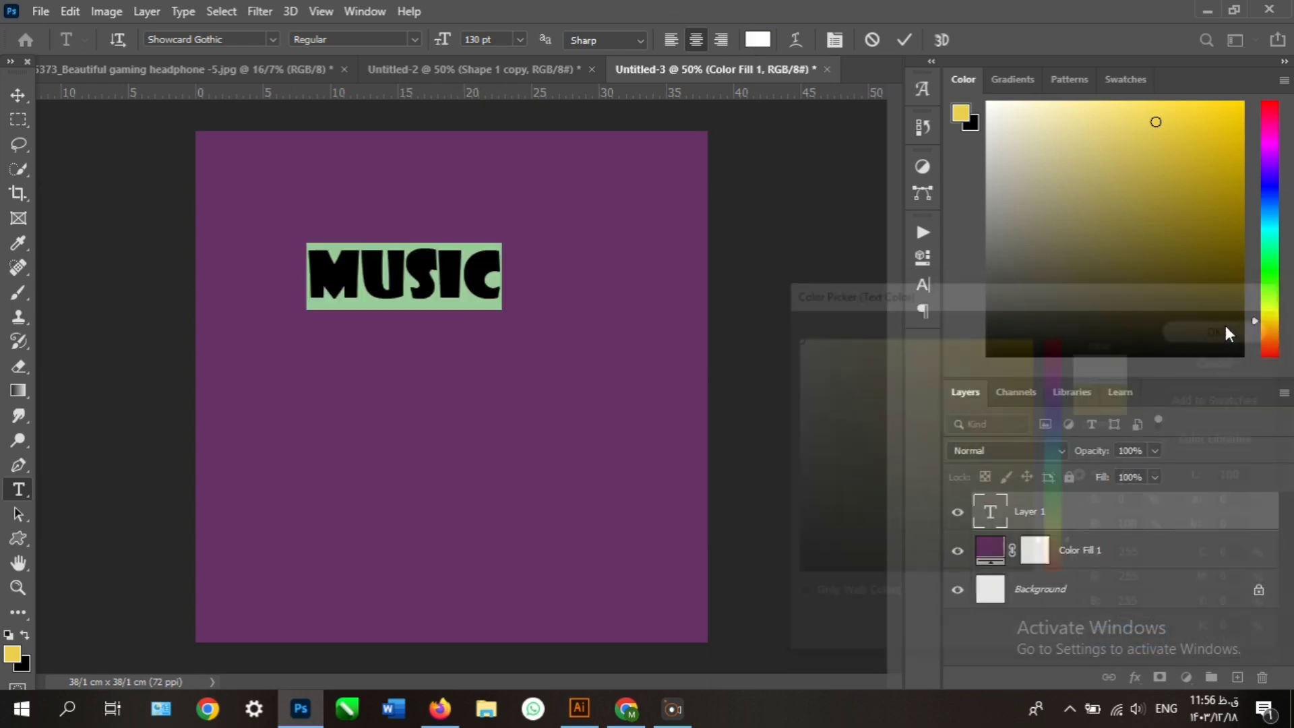
pyautogui.click(905, 40)
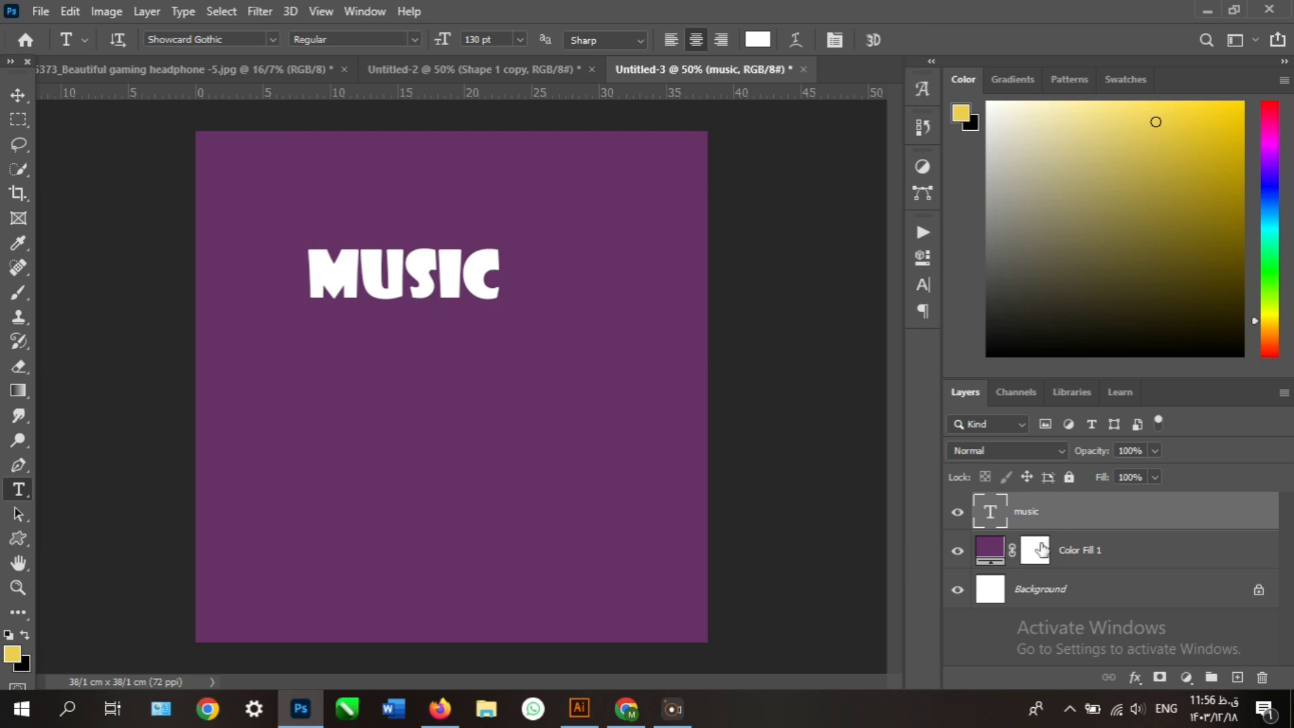
pyautogui.click(19, 95)
pyautogui.moveTo(437, 293); pyautogui.dragTo(474, 255)
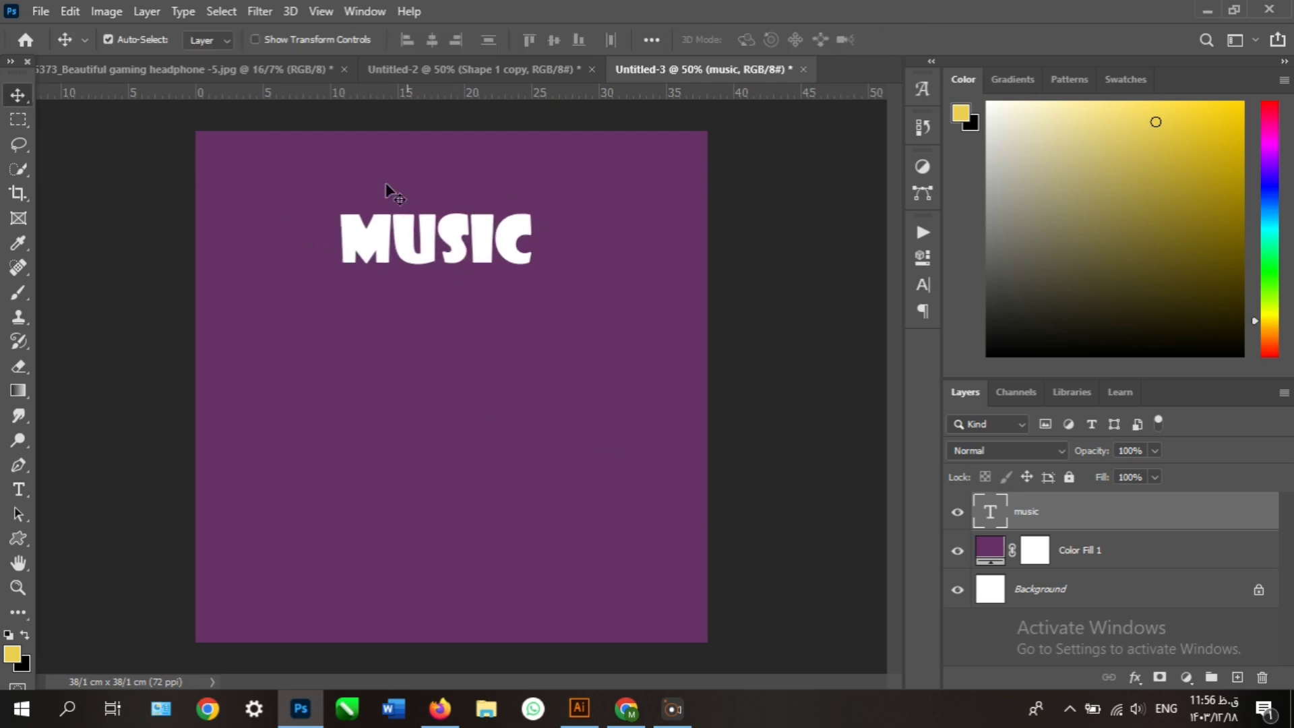
# Step: Bring the headphone cutout from its own document into the poster, scale it to about 36%, and place it below the text
pyautogui.click(176, 77)
pyautogui.moveTo(495, 472); pyautogui.dragTo(539, 479)
pyautogui.hotkey('ctrl', 't')
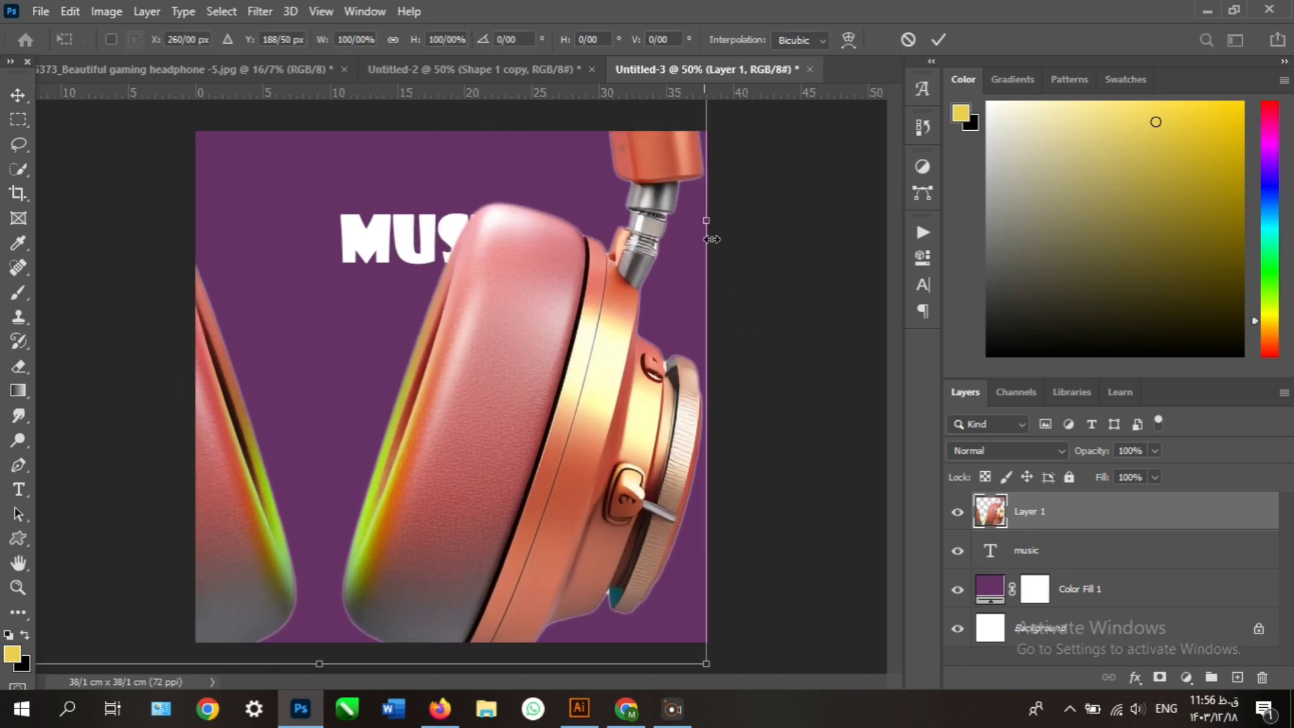
pyautogui.moveTo(707, 225); pyautogui.dragTo(581, 432)
pyautogui.moveTo(620, 366); pyautogui.dragTo(613, 337)
pyautogui.moveTo(472, 405); pyautogui.dragTo(519, 411)
pyautogui.click(939, 39)
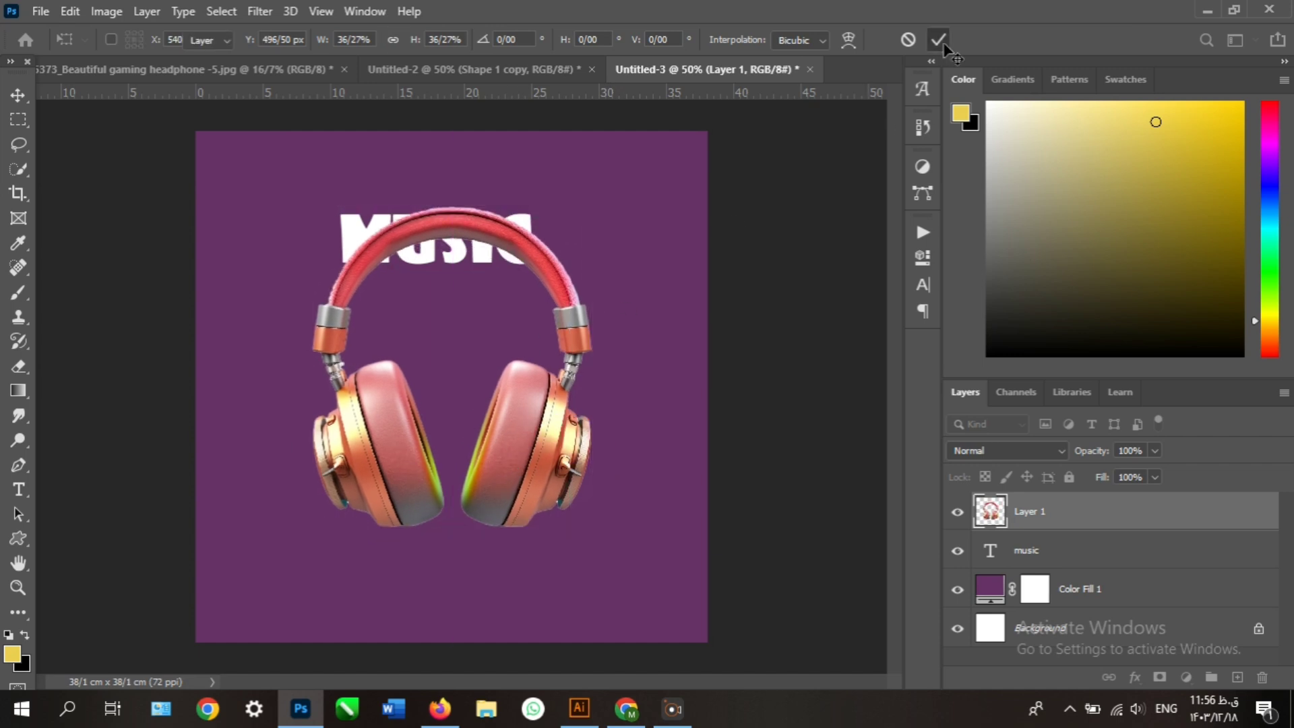
pyautogui.click(542, 311)
pyautogui.moveTo(568, 329); pyautogui.dragTo(561, 377)
# Step: Enlarge the MUSIC text to about 187% and center it horizontally above the headphones
pyautogui.click(489, 241)
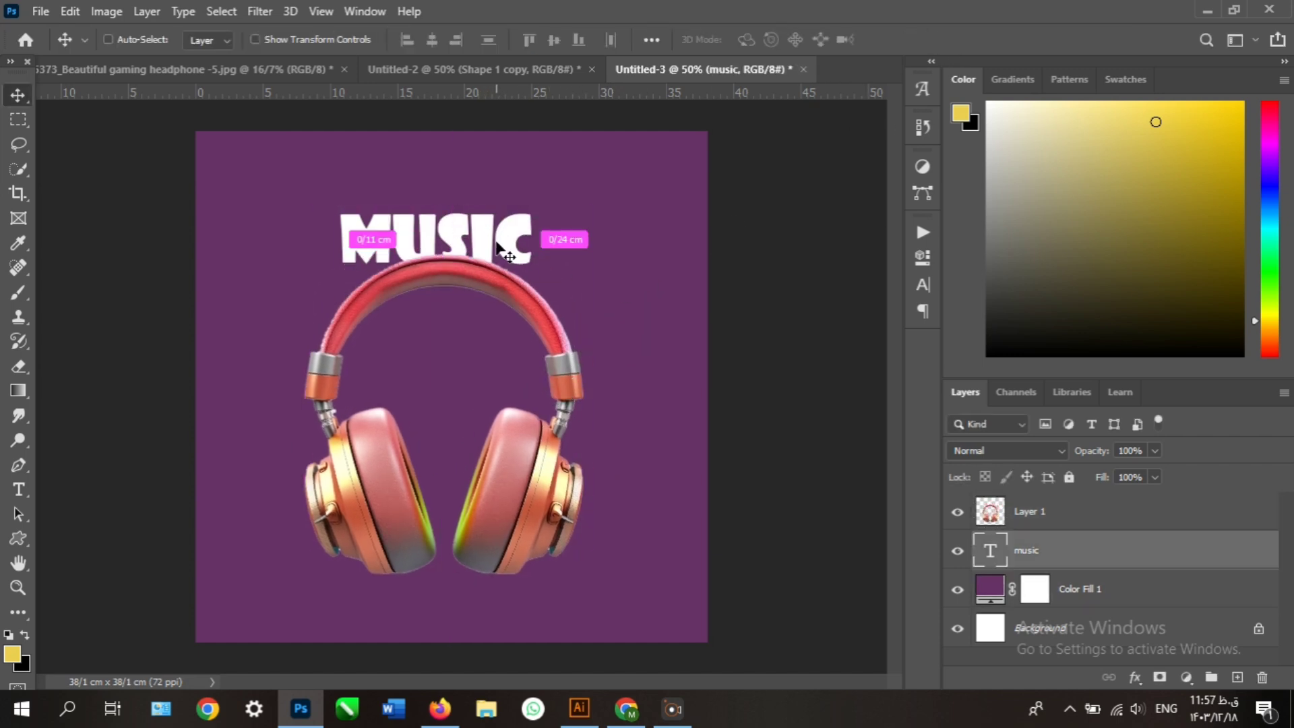
pyautogui.hotkey('ctrl', 't')
pyautogui.moveTo(537, 209); pyautogui.dragTo(632, 159)
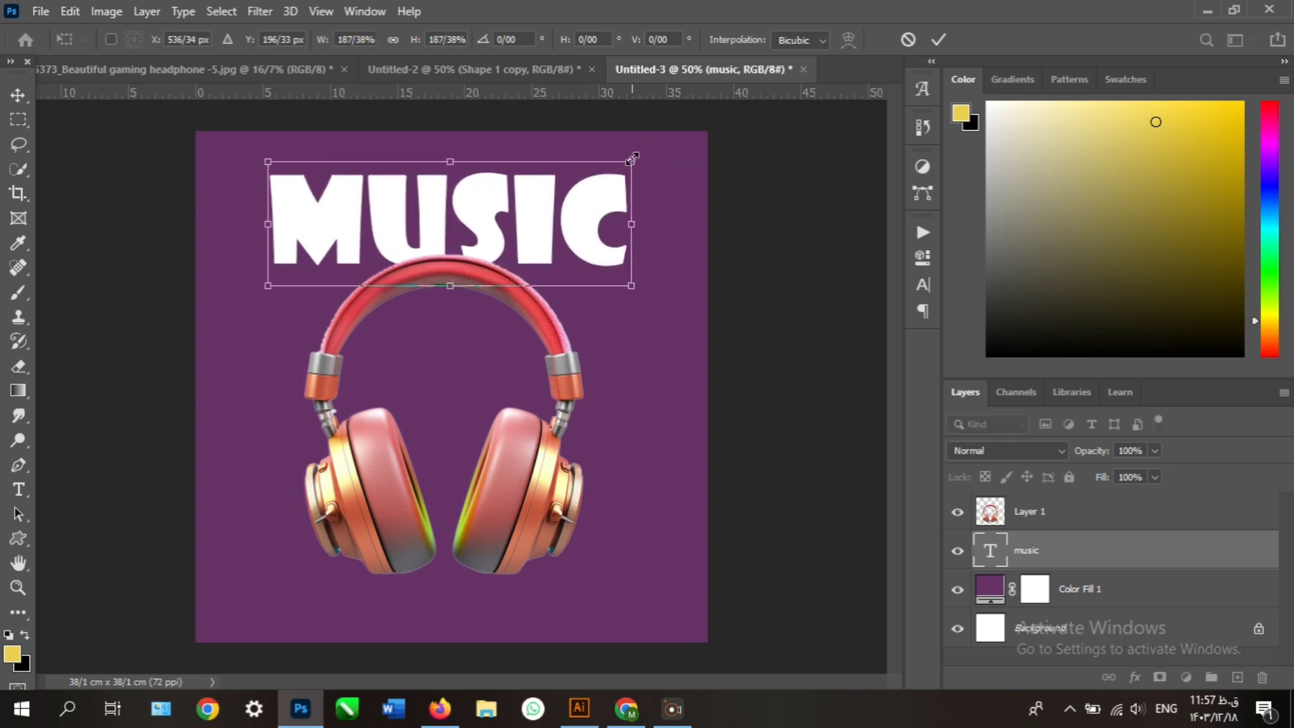
pyautogui.moveTo(604, 221); pyautogui.dragTo(607, 223)
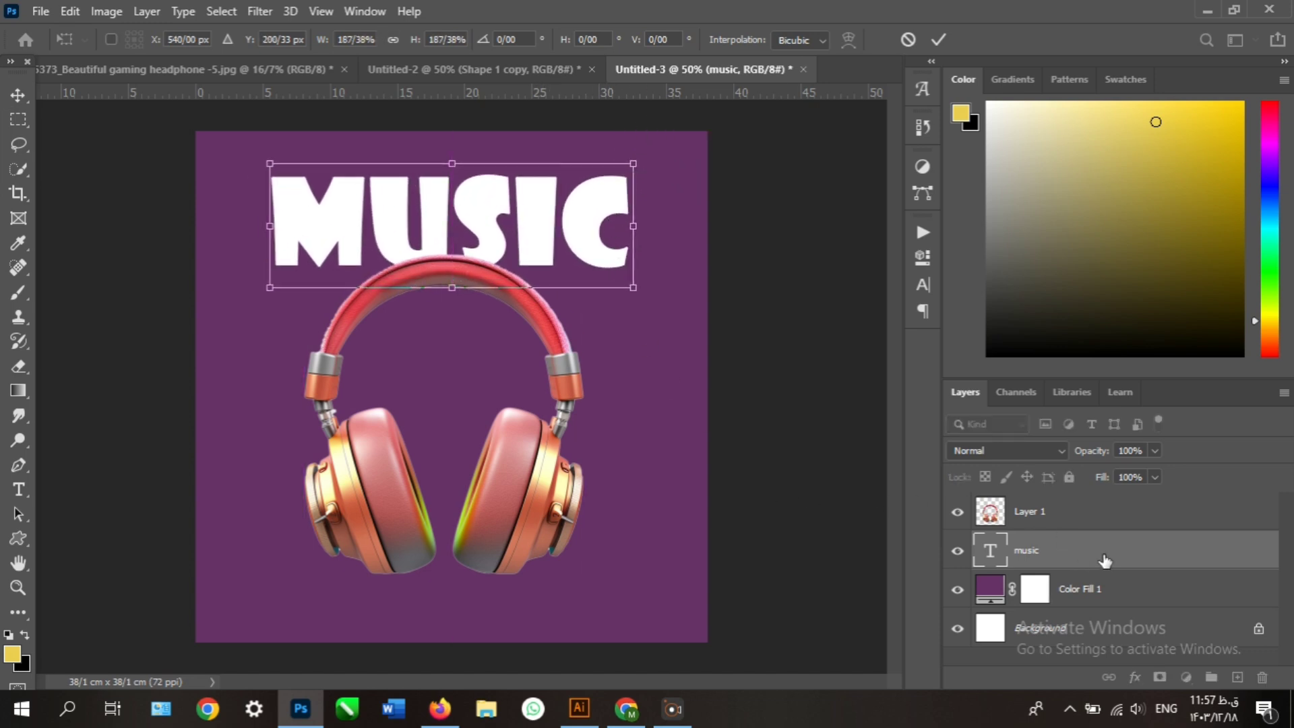
pyautogui.press('Return')
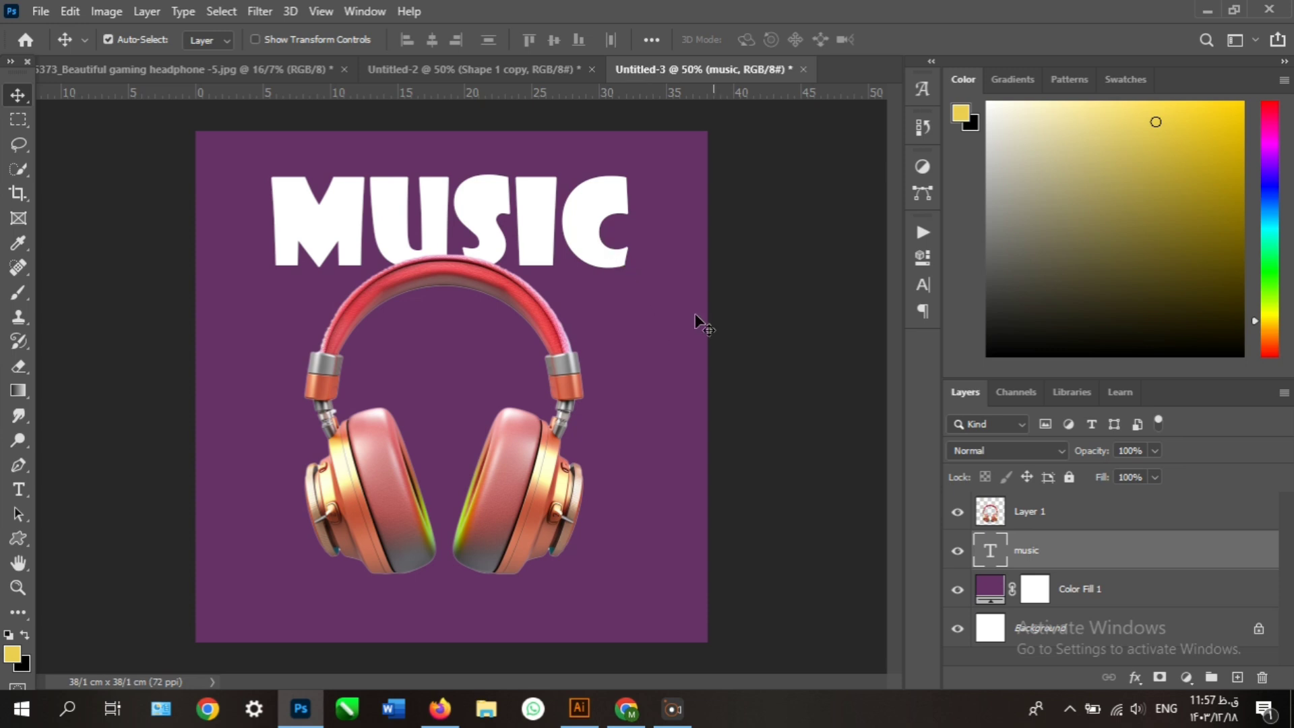
# Step: Add an 18 px inside stroke to the MUSIC text, using a pinkish red sampled from the headphone's ear cushion
pyautogui.doubleClick(1142, 564)
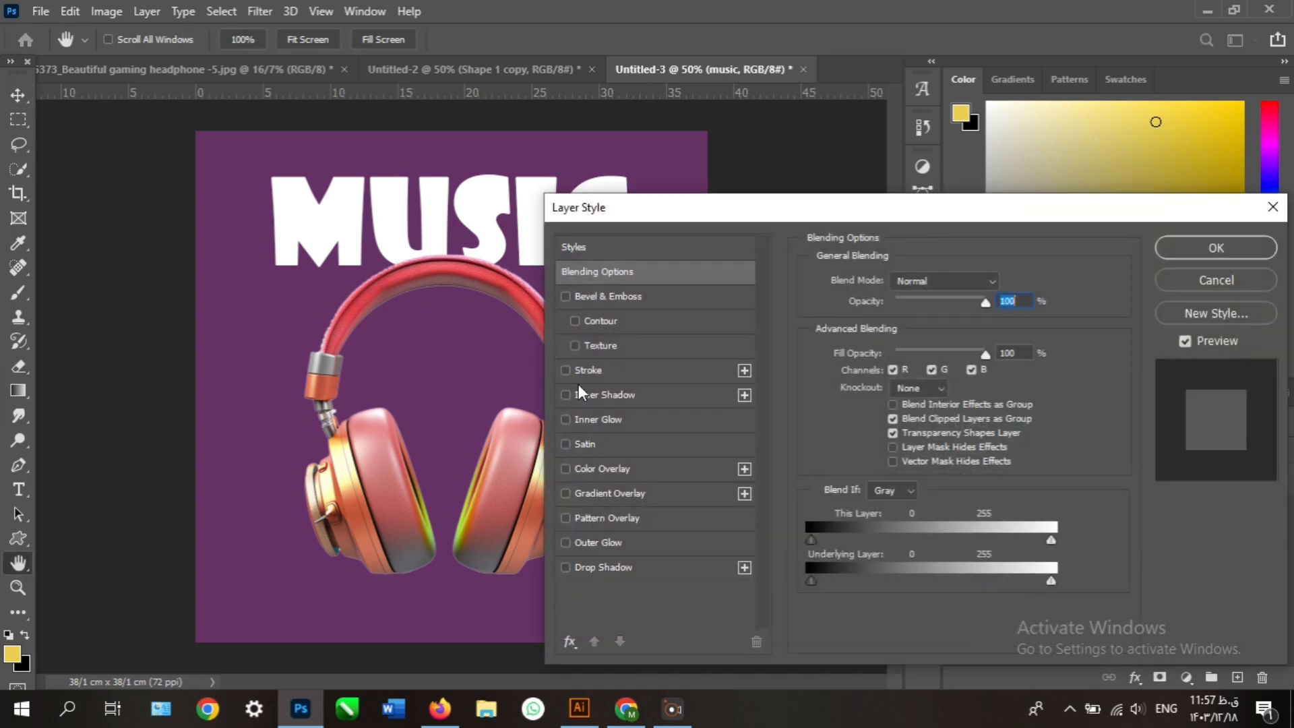
pyautogui.click(566, 371)
pyautogui.click(636, 374)
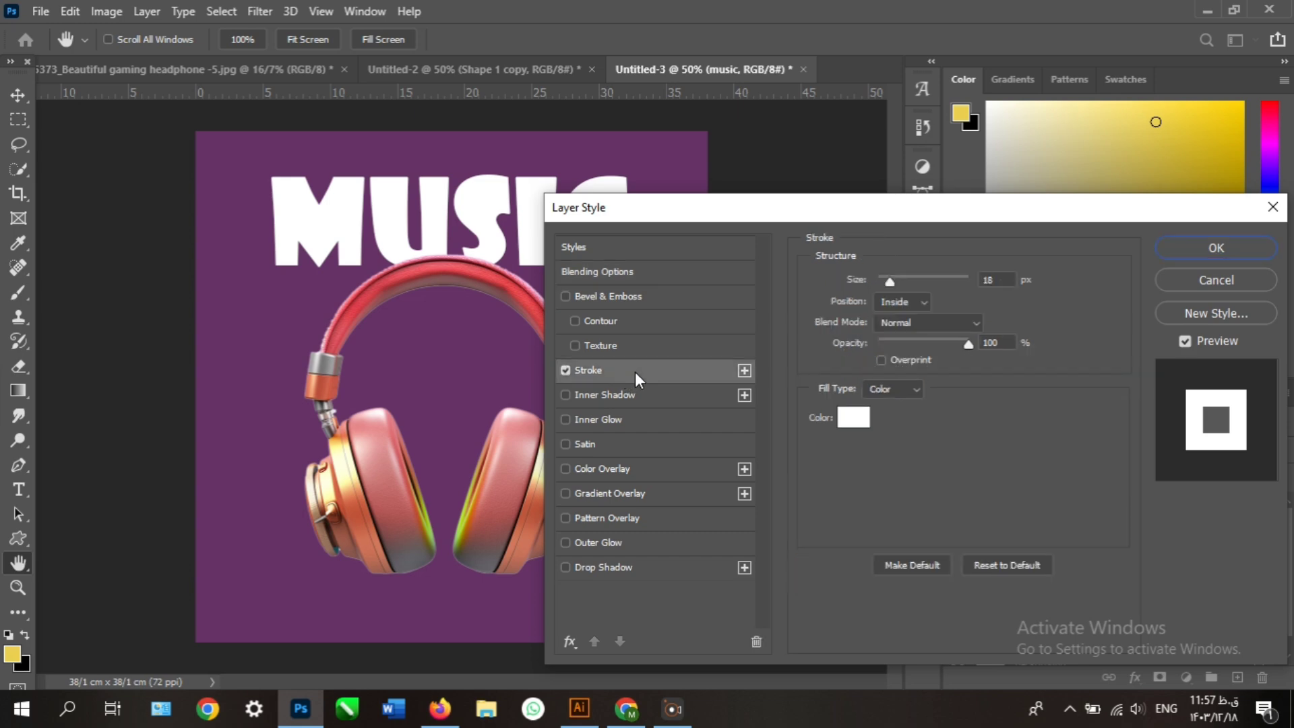
pyautogui.click(854, 417)
pyautogui.click(499, 501)
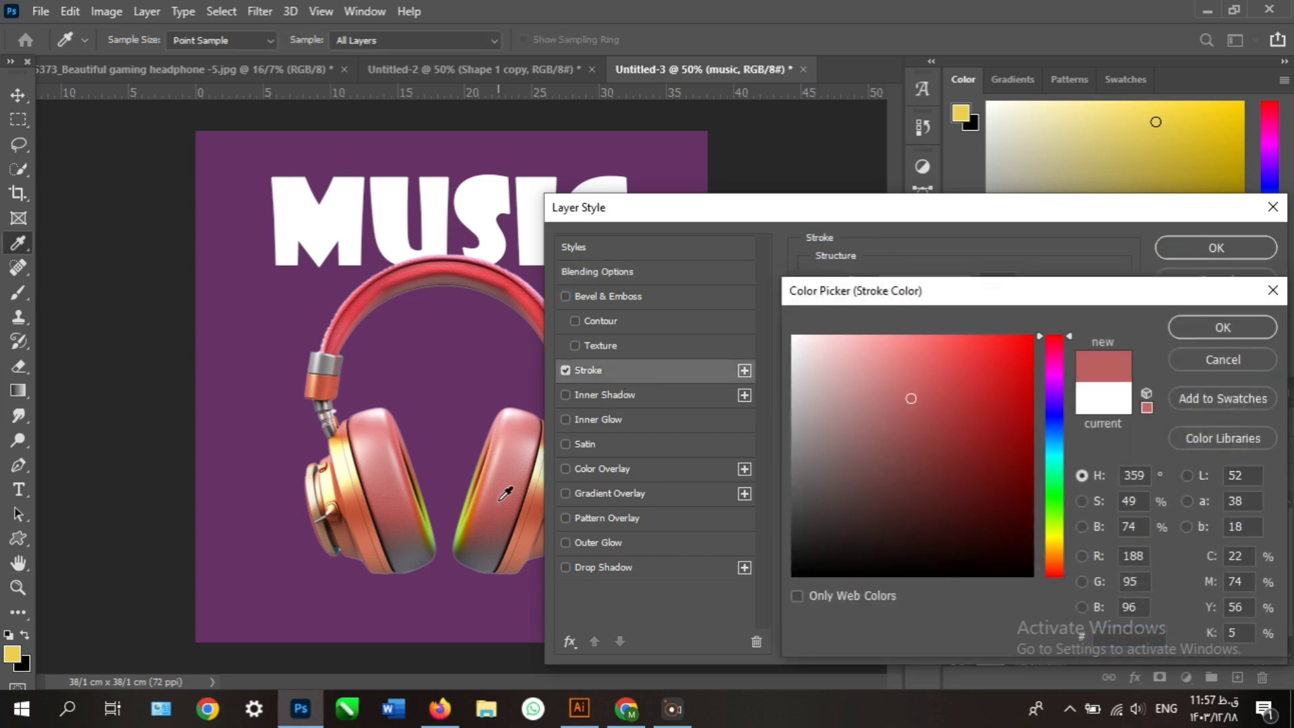
pyautogui.click(521, 486)
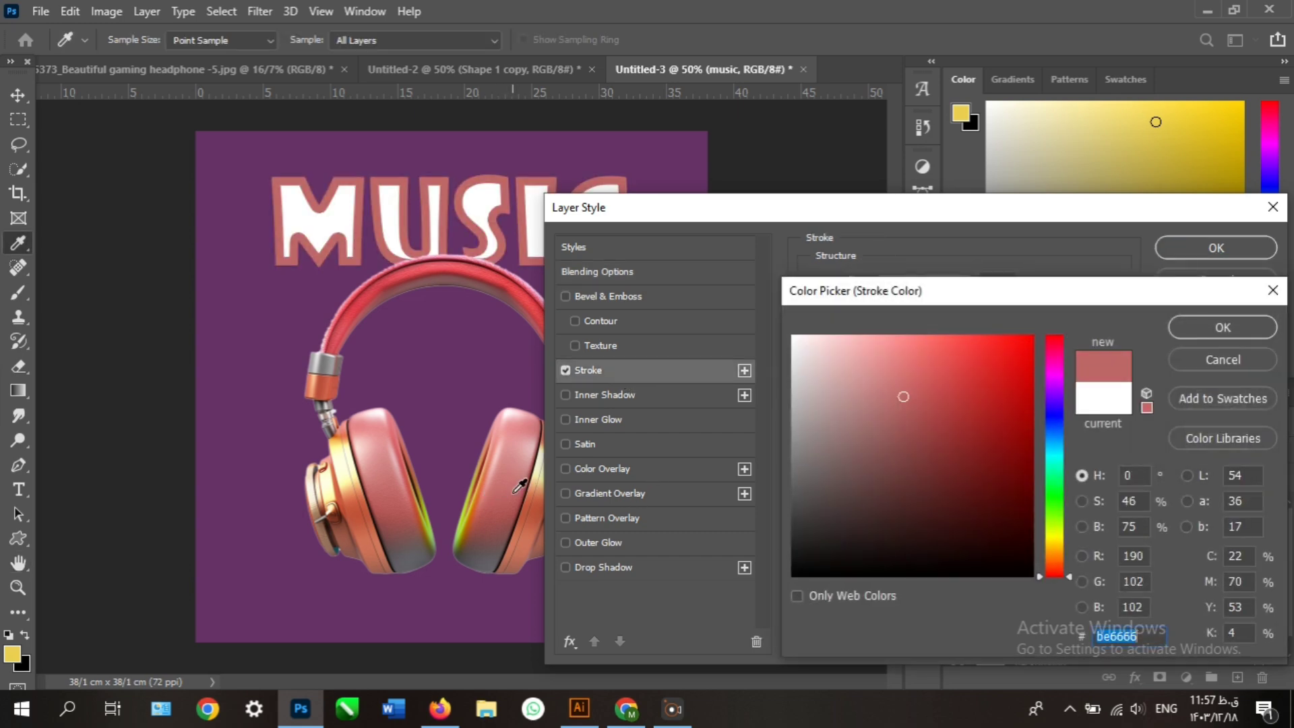
pyautogui.click(522, 471)
pyautogui.click(1213, 330)
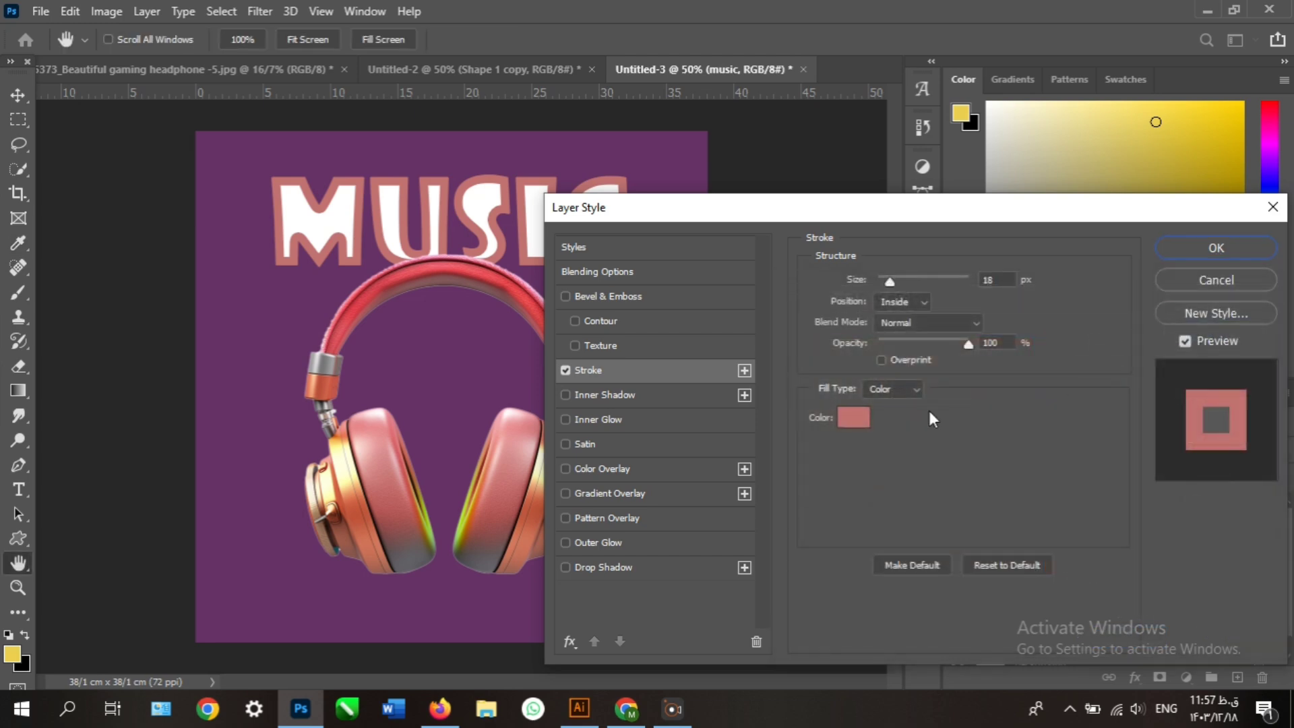
# Step: Add a drop shadow to the MUSIC text with 25% opacity, 16 px distance, 20% spread and 10 px size
pyautogui.click(569, 565)
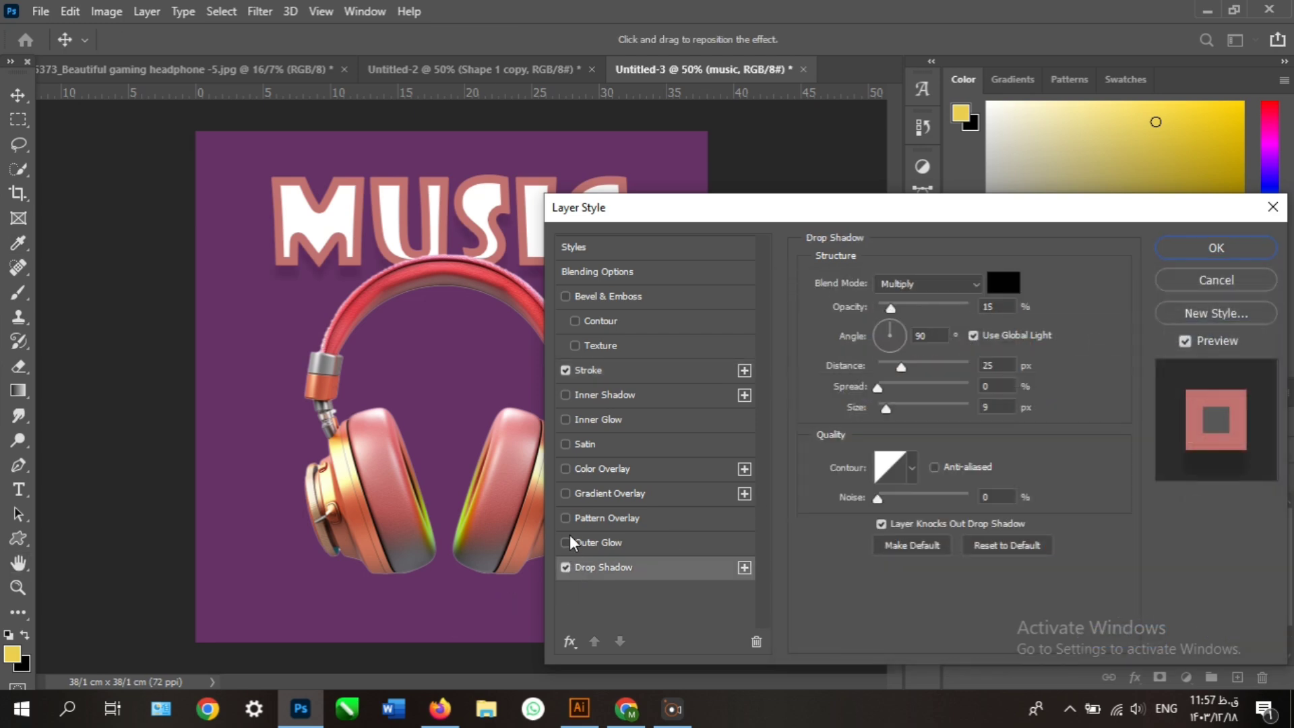
pyautogui.click(568, 542)
pyautogui.click(566, 542)
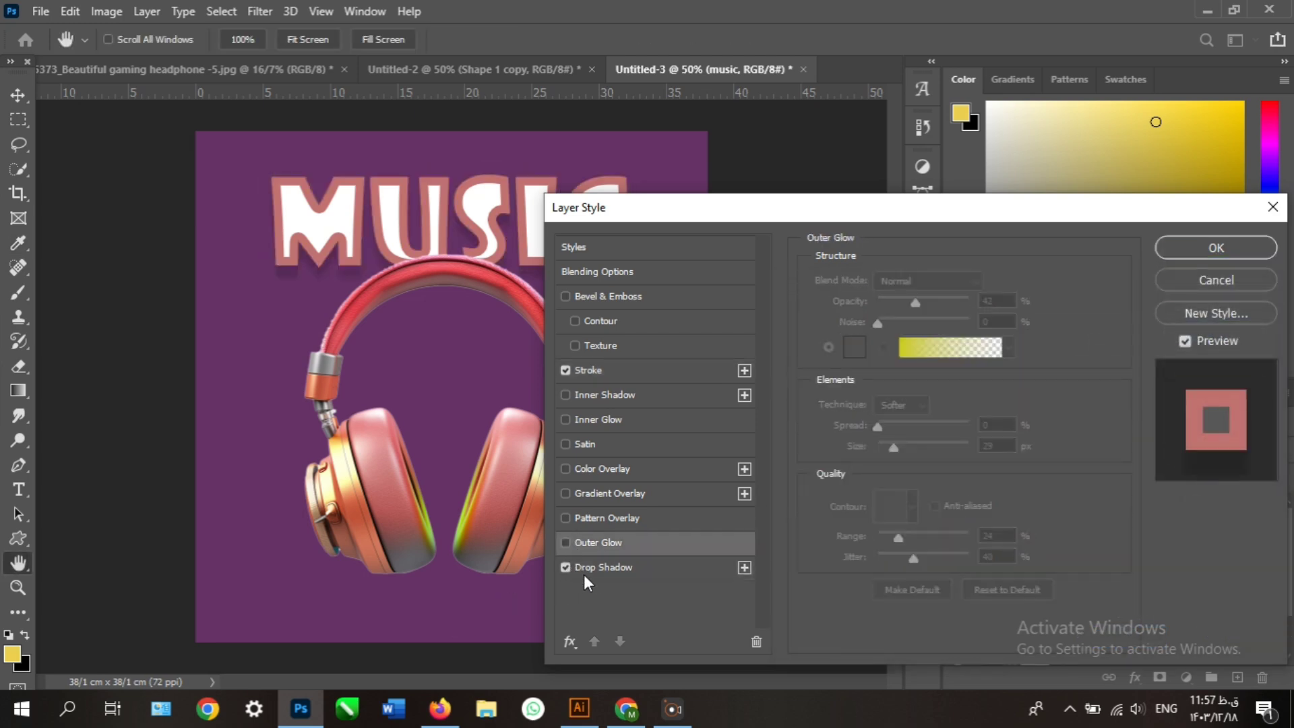
pyautogui.click(585, 573)
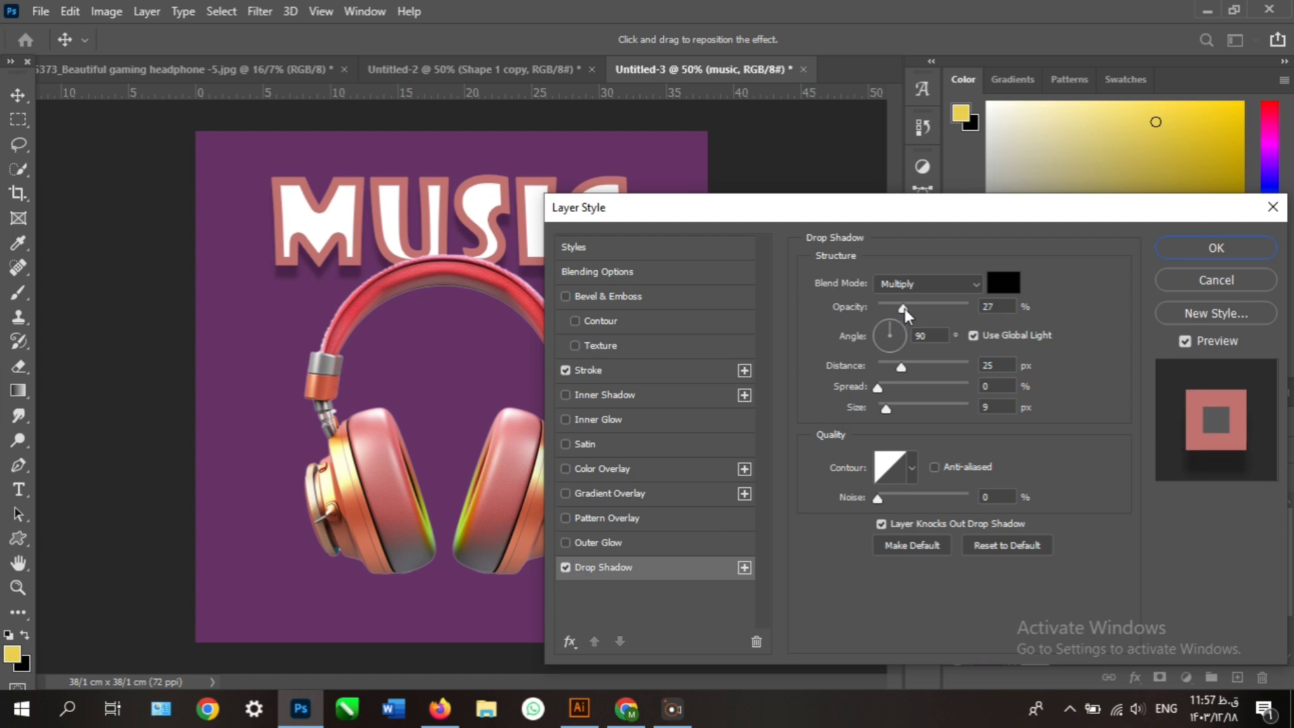
pyautogui.moveTo(905, 308); pyautogui.dragTo(900, 309)
pyautogui.moveTo(894, 366); pyautogui.dragTo(888, 403)
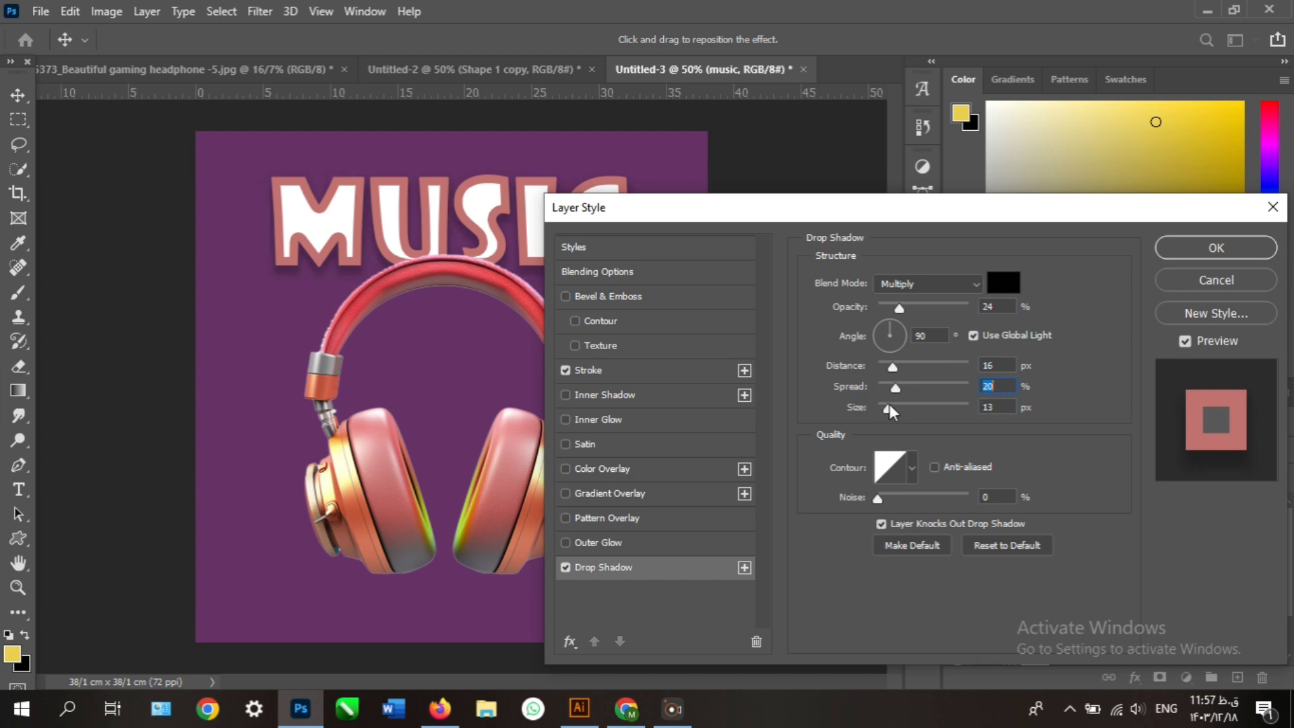
pyautogui.click(902, 309)
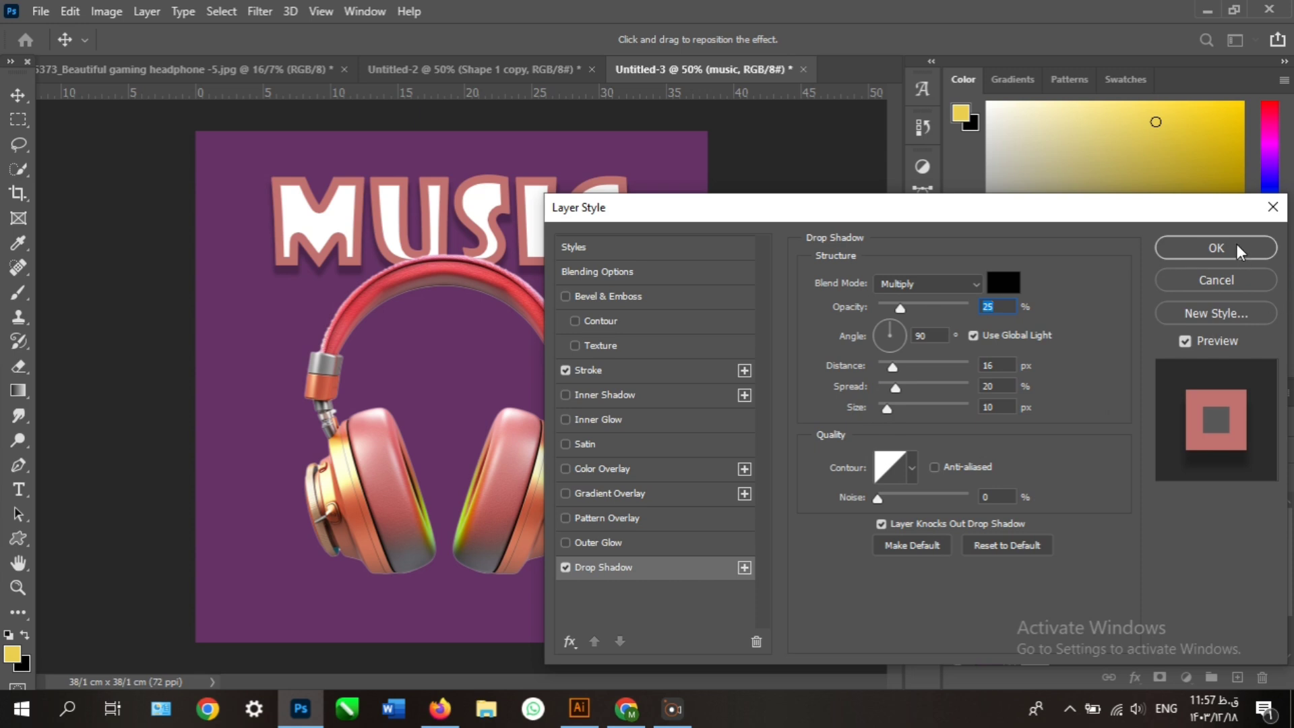
pyautogui.click(1216, 247)
# Step: Raise the headphones and arrange the MUSIC text with three duplicates in staggered rows behind them, alternating between the canvas's right and left edges
pyautogui.moveTo(584, 245); pyautogui.dragTo(661, 241)
pyautogui.moveTo(525, 449); pyautogui.dragTo(532, 387)
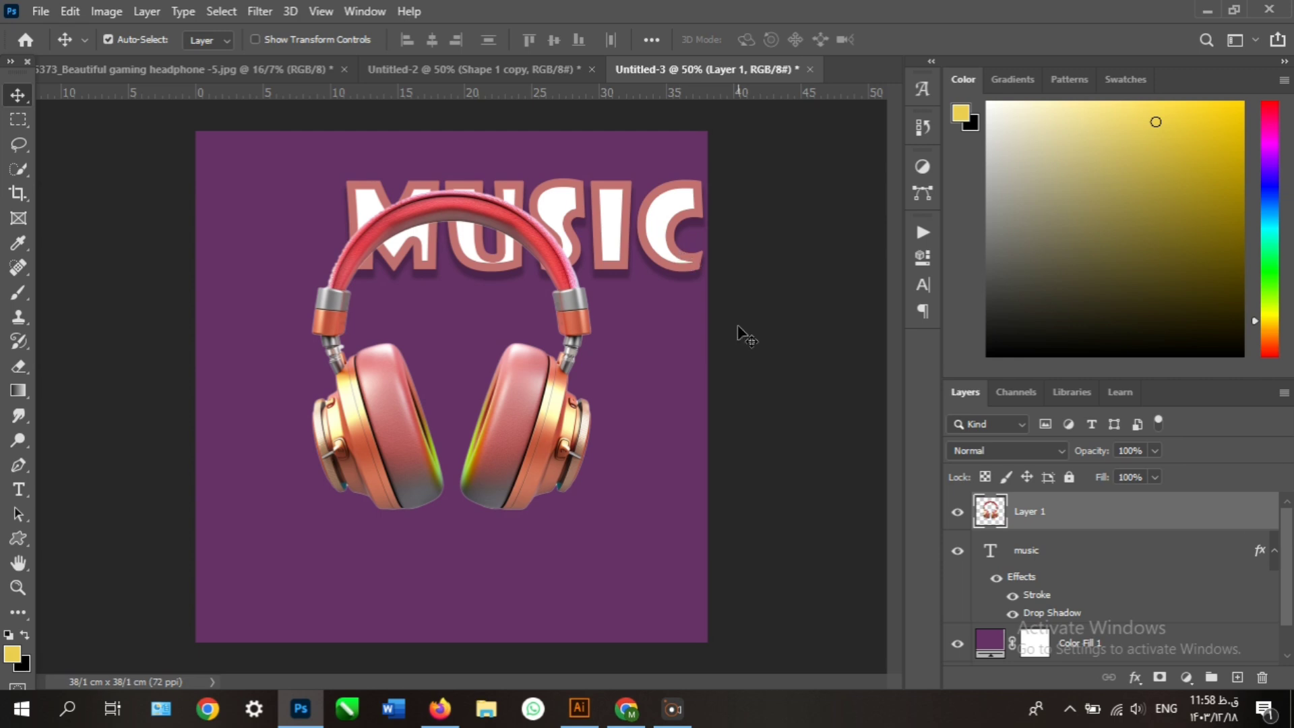
pyautogui.moveTo(685, 255); pyautogui.dragTo(512, 357)
pyautogui.moveTo(458, 317); pyautogui.dragTo(532, 513)
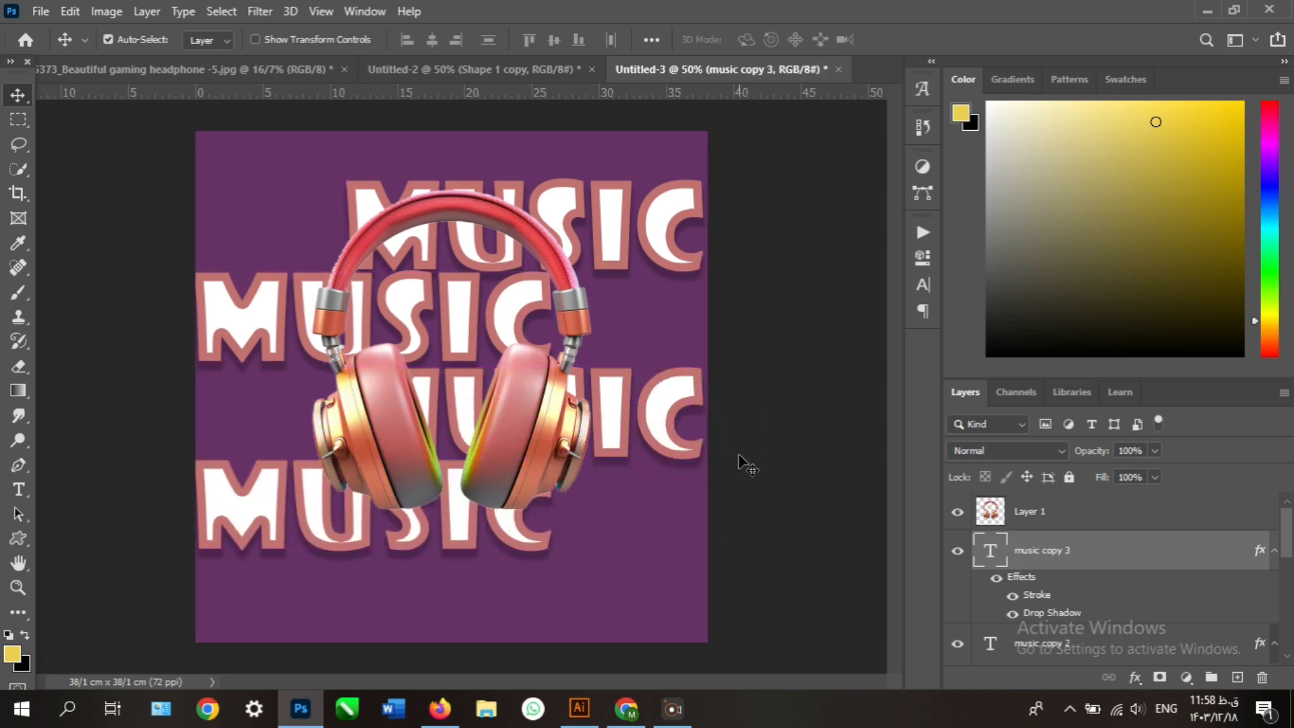
# Step: Shift all four MUSIC text layers slightly down together and lower their opacity so they fade into the purple background
pyautogui.click(658, 239)
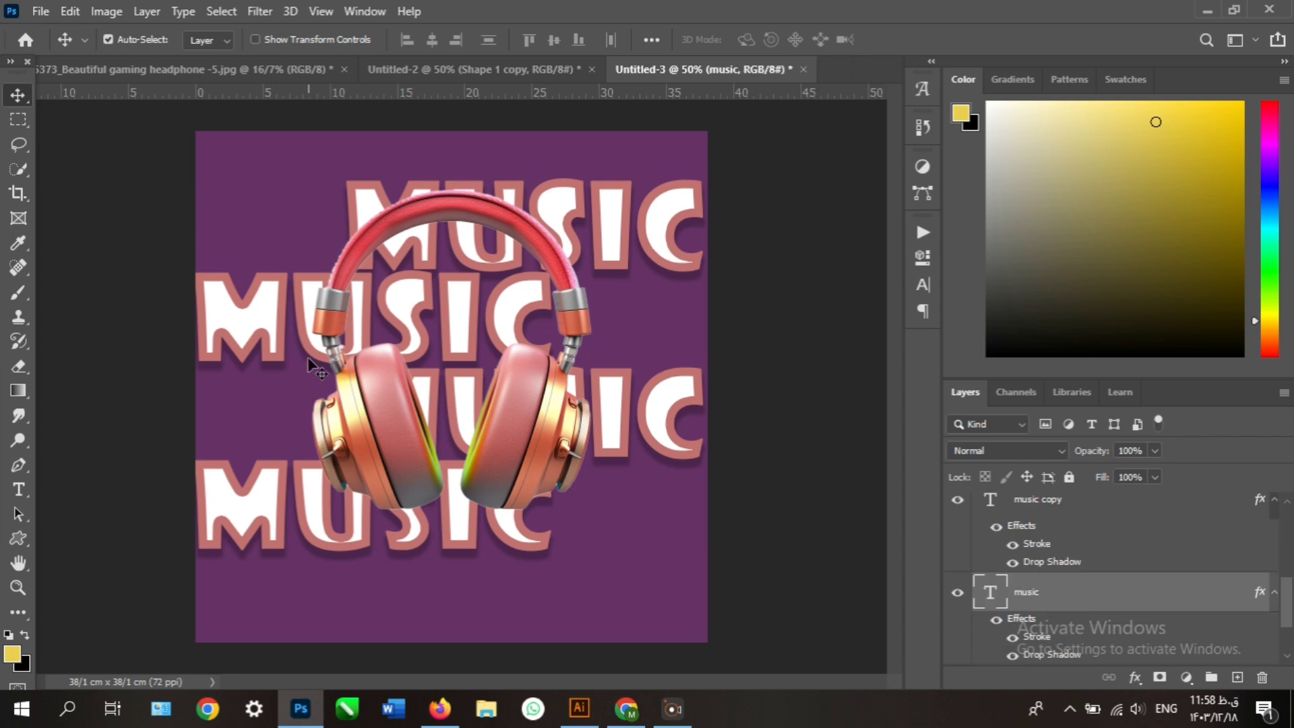
pyautogui.keyDown('shift'); pyautogui.click(666, 441); pyautogui.keyUp('shift')
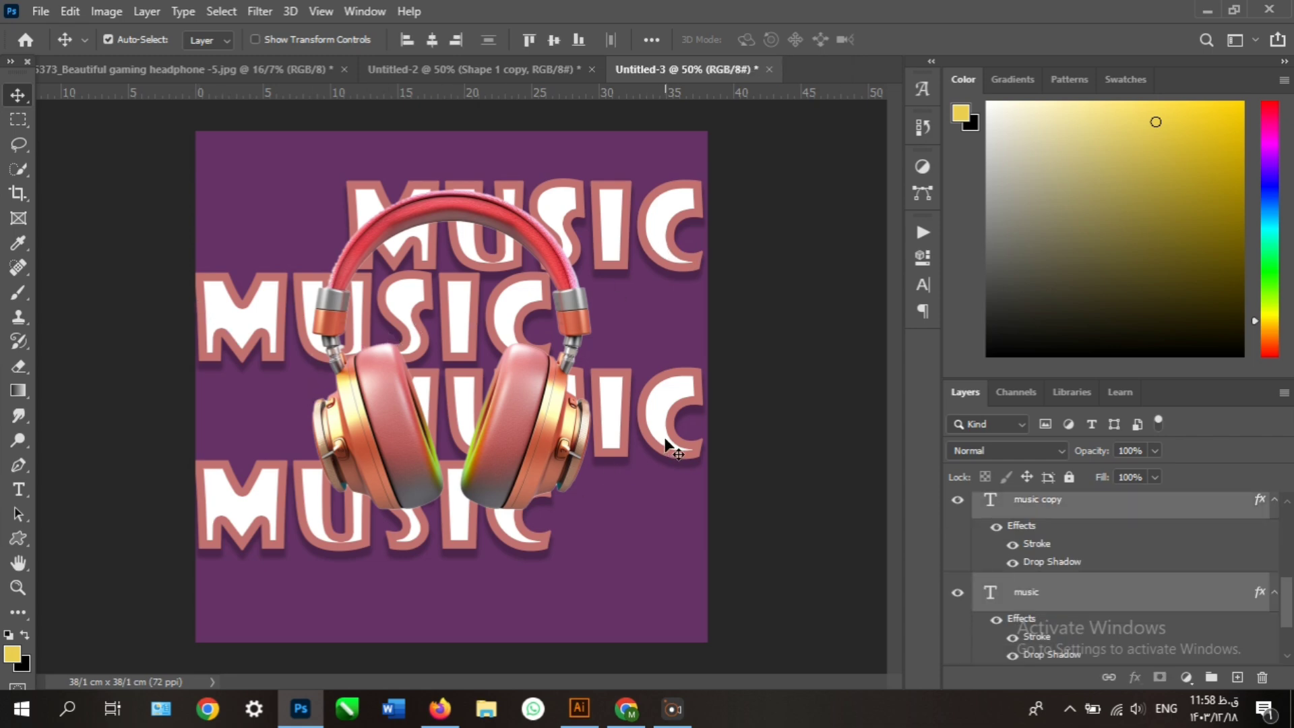
pyautogui.keyDown('shift'); pyautogui.click(470, 536); pyautogui.keyUp('shift')
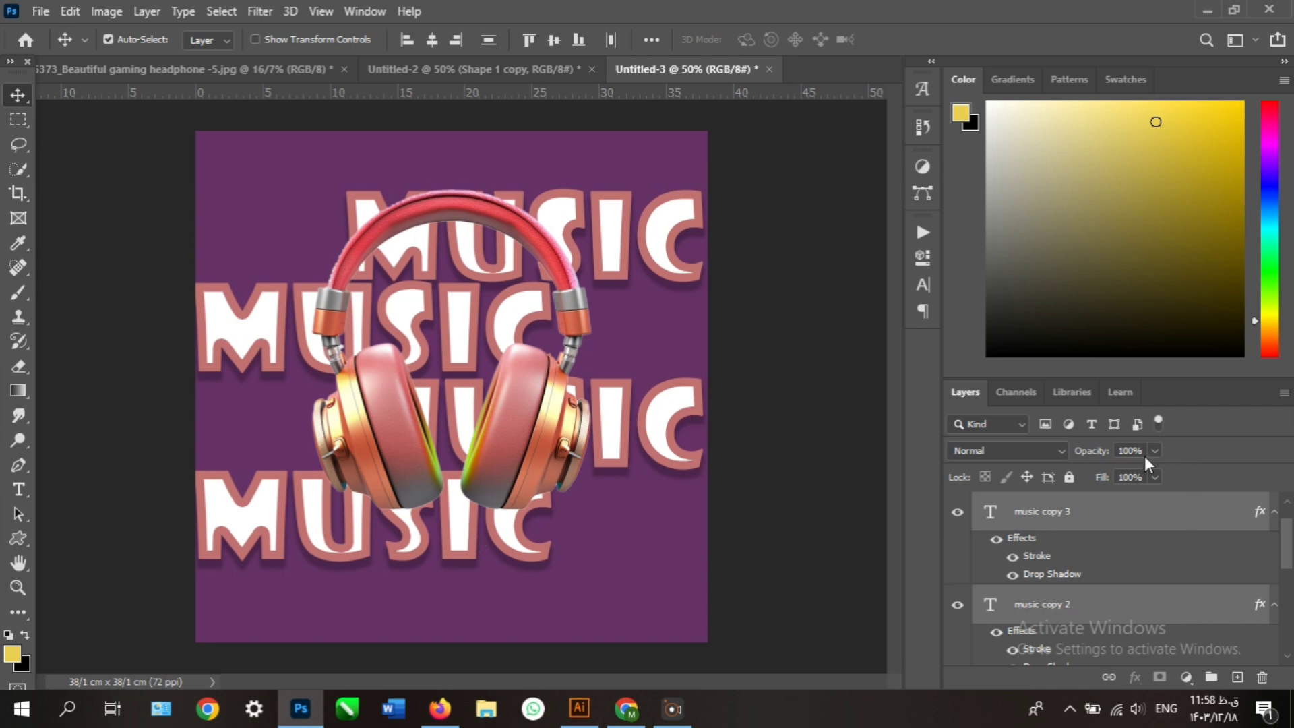
pyautogui.moveTo(1146, 456); pyautogui.dragTo(1095, 470)
pyautogui.click(795, 525)
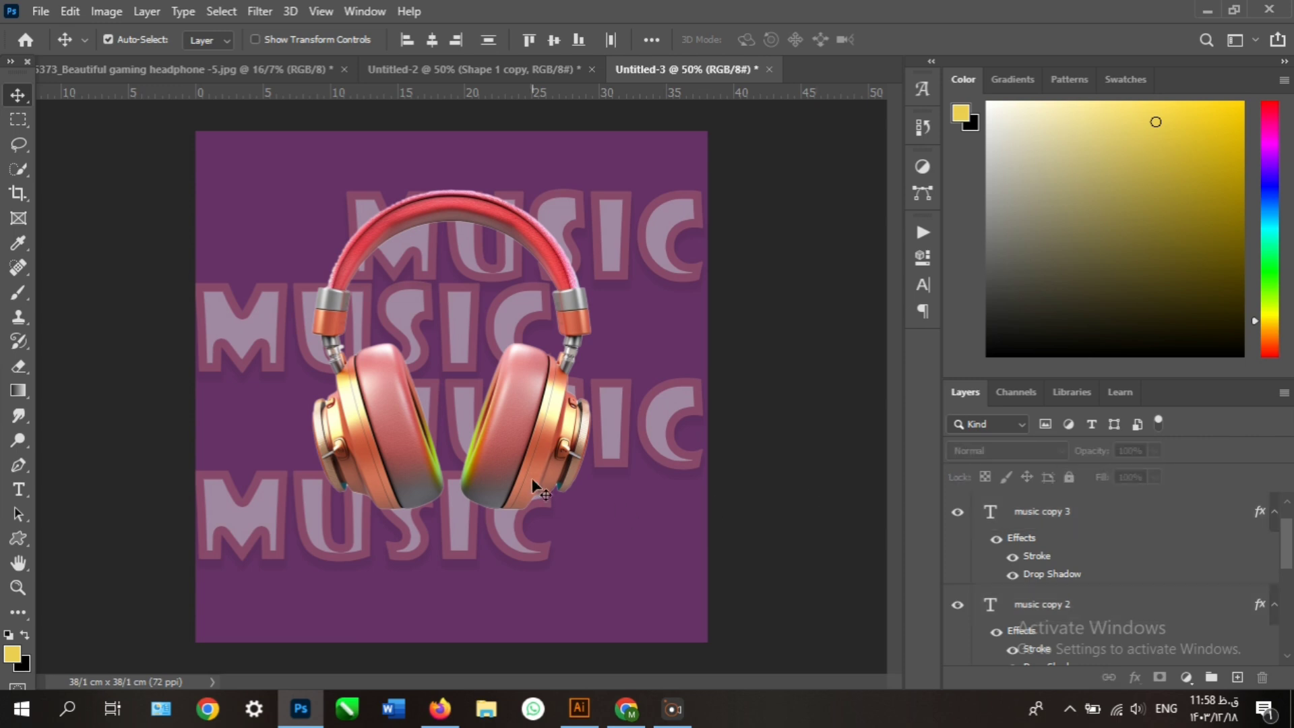
# Step: Enlarge the headphones in front of the MUSIC lettering and reposition them slightly lower on the canvas
pyautogui.moveTo(530, 448); pyautogui.dragTo(528, 468)
pyautogui.press('ctrl')
pyautogui.hotkey('ctrl', 't')
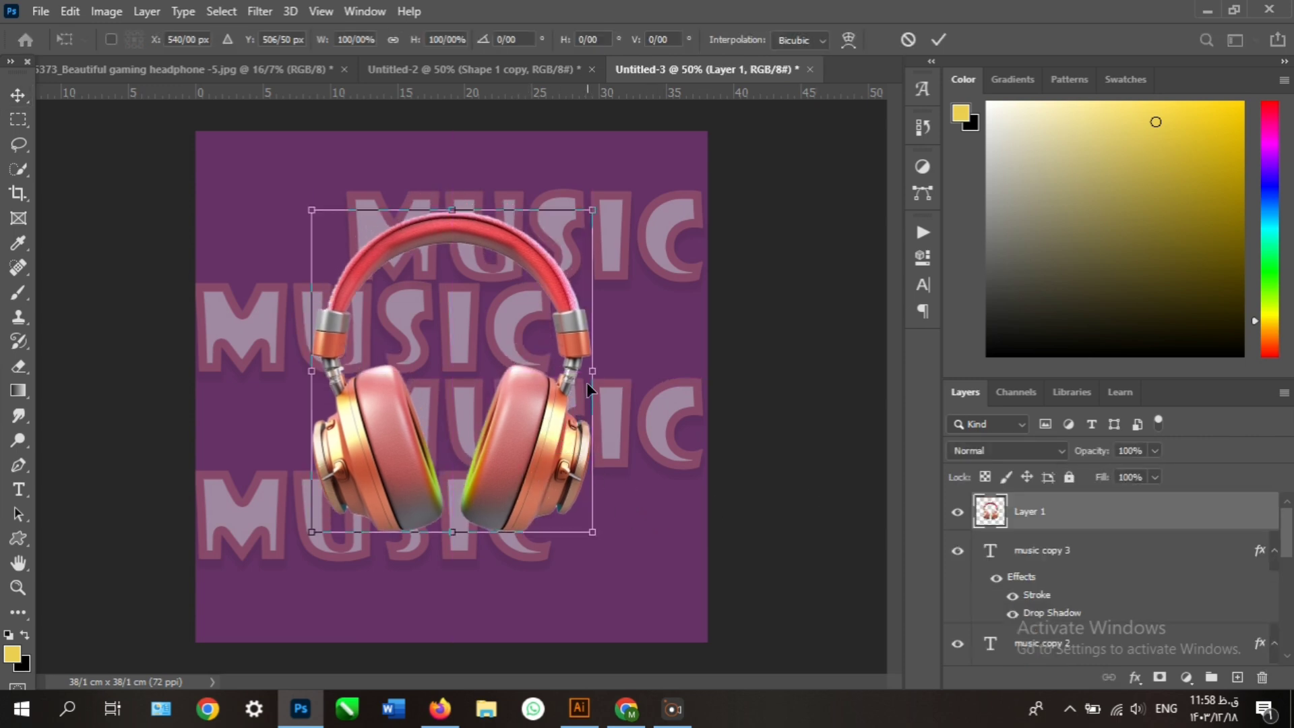
pyautogui.moveTo(594, 371); pyautogui.dragTo(609, 371)
pyautogui.click(938, 39)
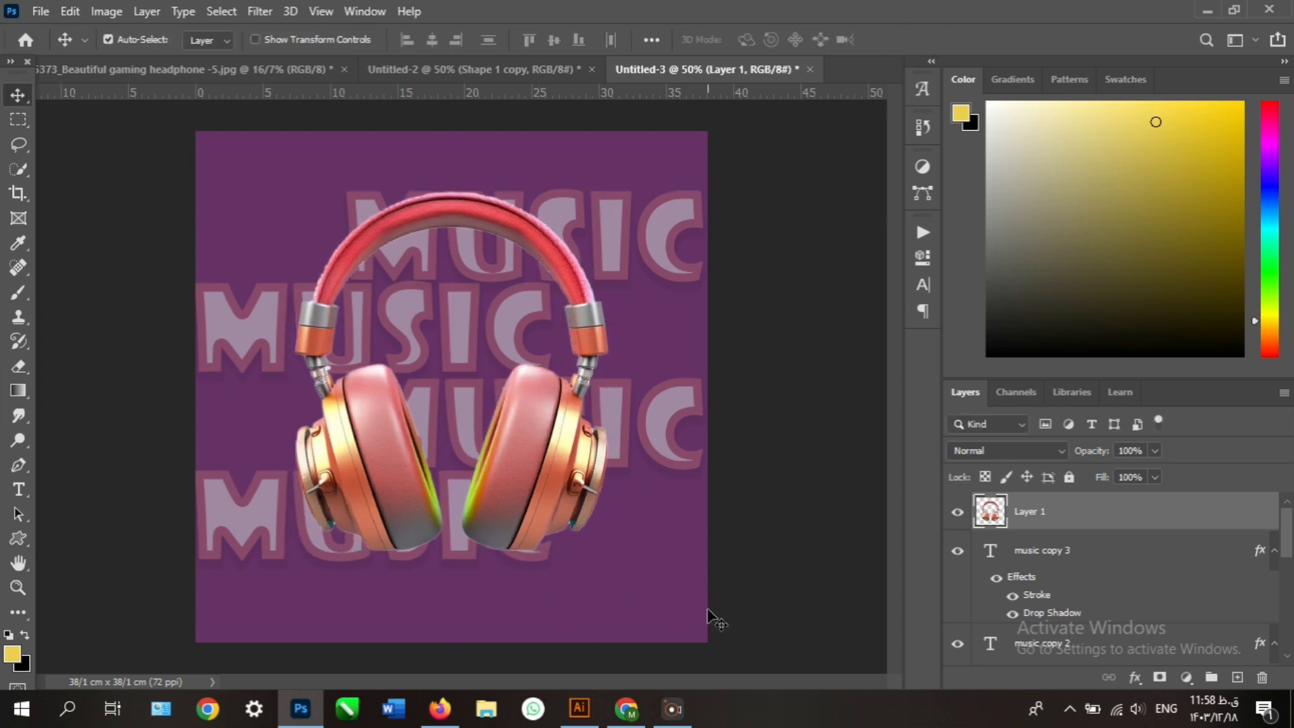
pyautogui.moveTo(518, 512); pyautogui.dragTo(528, 511)
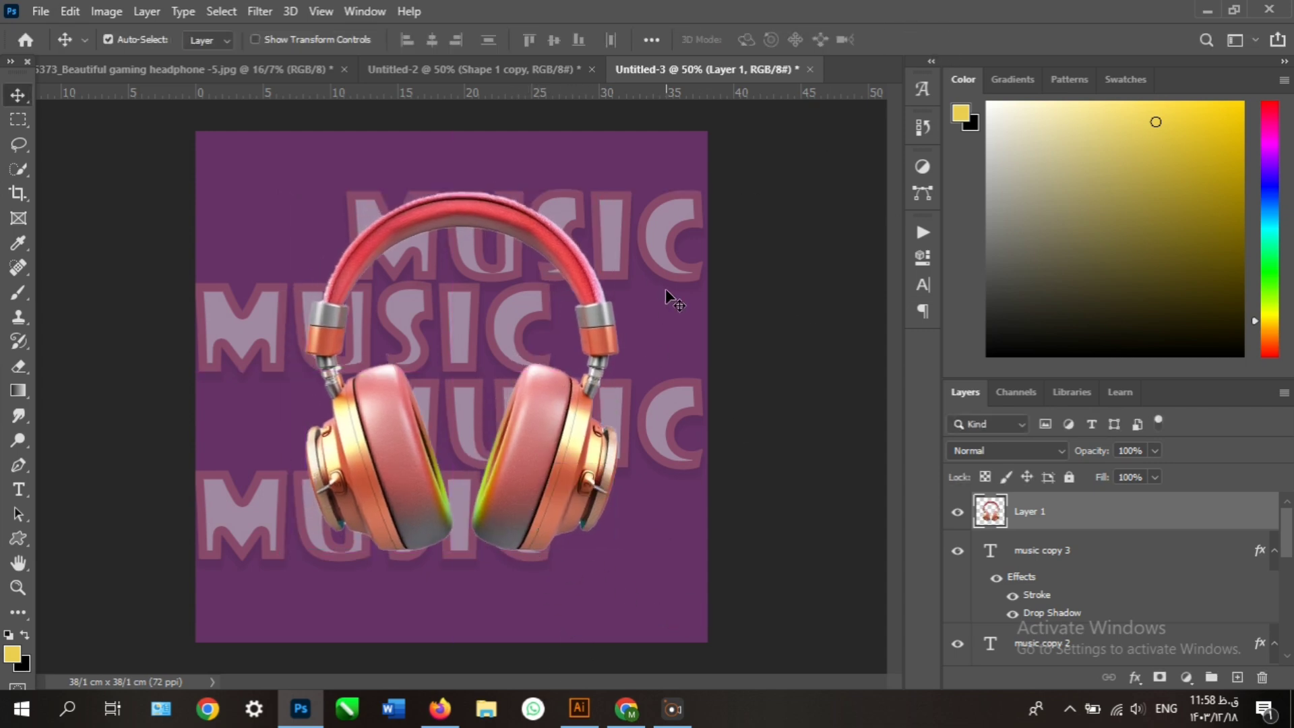
# Step: Add a drop shadow to the headphones with 44% opacity, increasing its distance and adjusting its size
pyautogui.scroll(-1, 1228, 569)
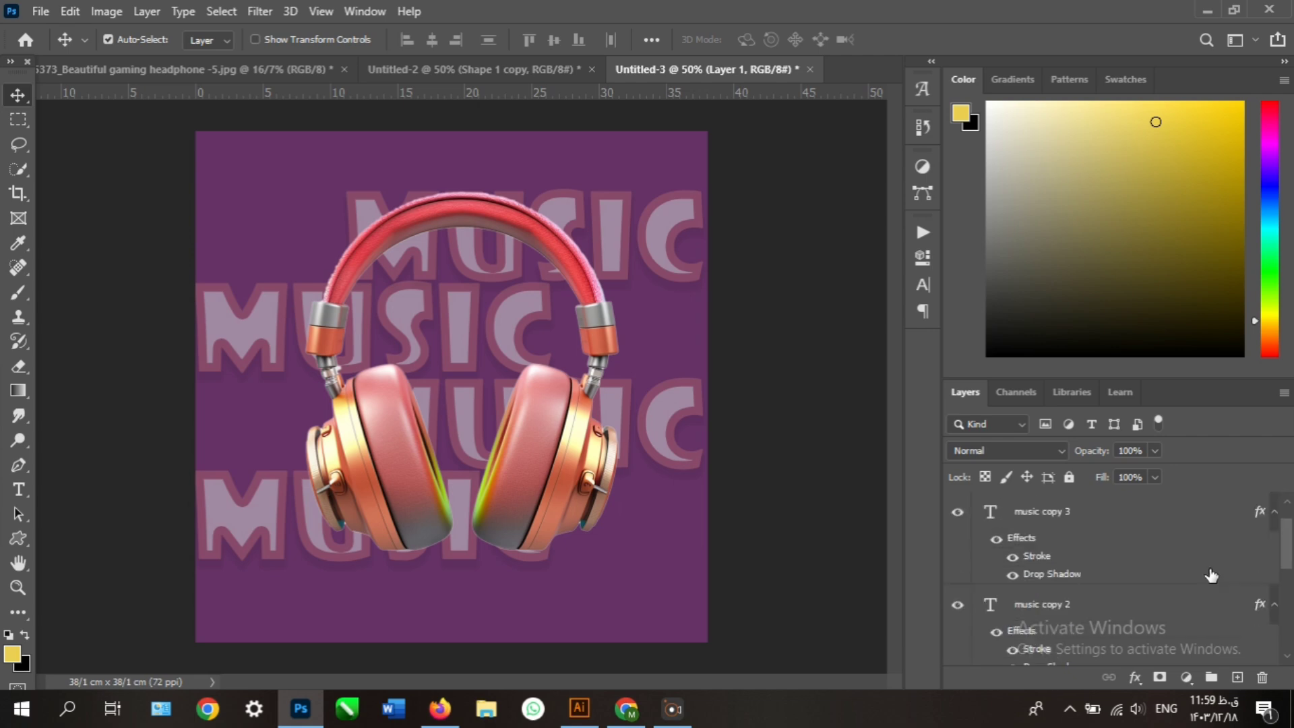
pyautogui.scroll(1, 1207, 573)
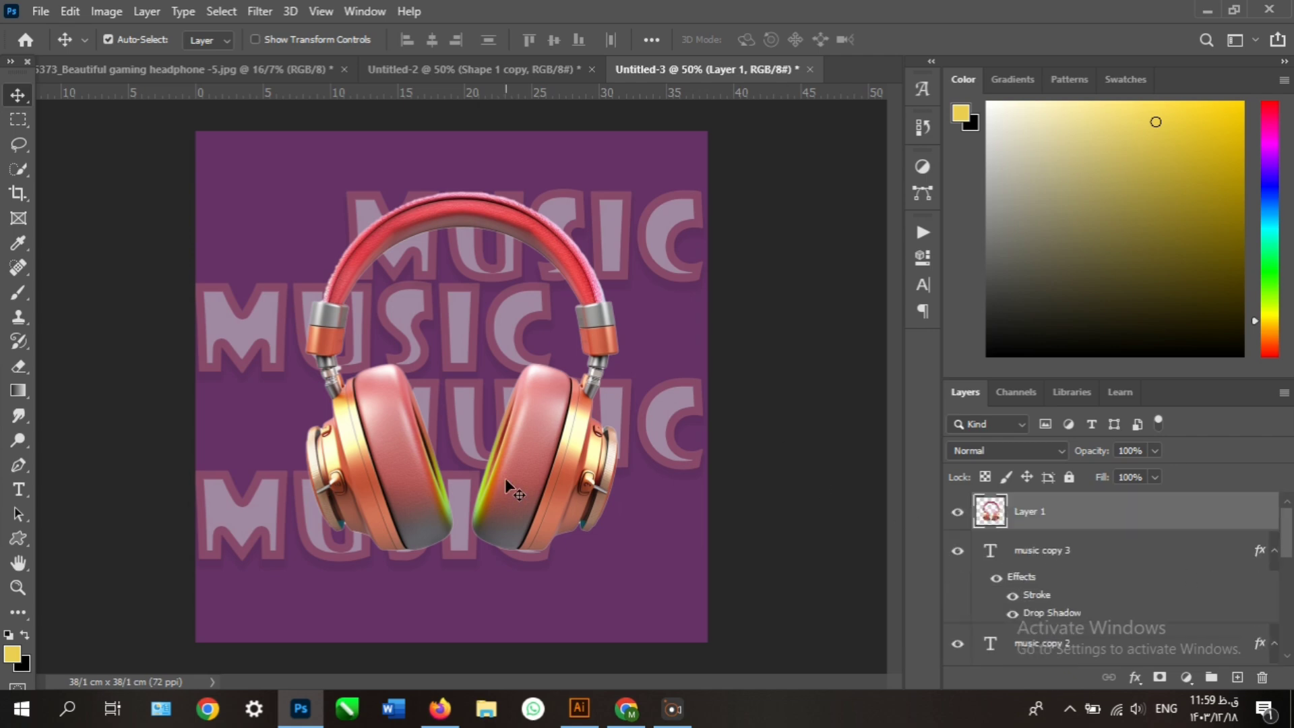
pyautogui.doubleClick(1172, 525)
pyautogui.click(603, 568)
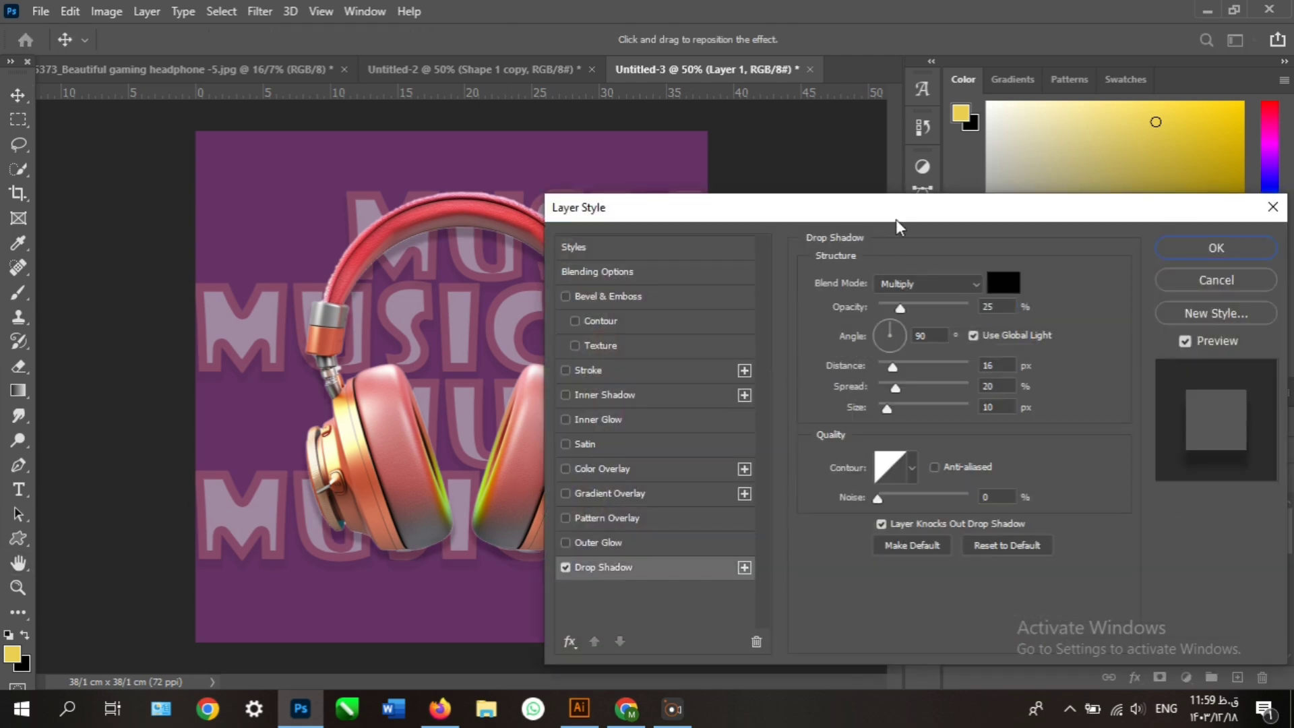
pyautogui.moveTo(896, 220); pyautogui.dragTo(1010, 218)
pyautogui.moveTo(1016, 306); pyautogui.dragTo(1032, 306)
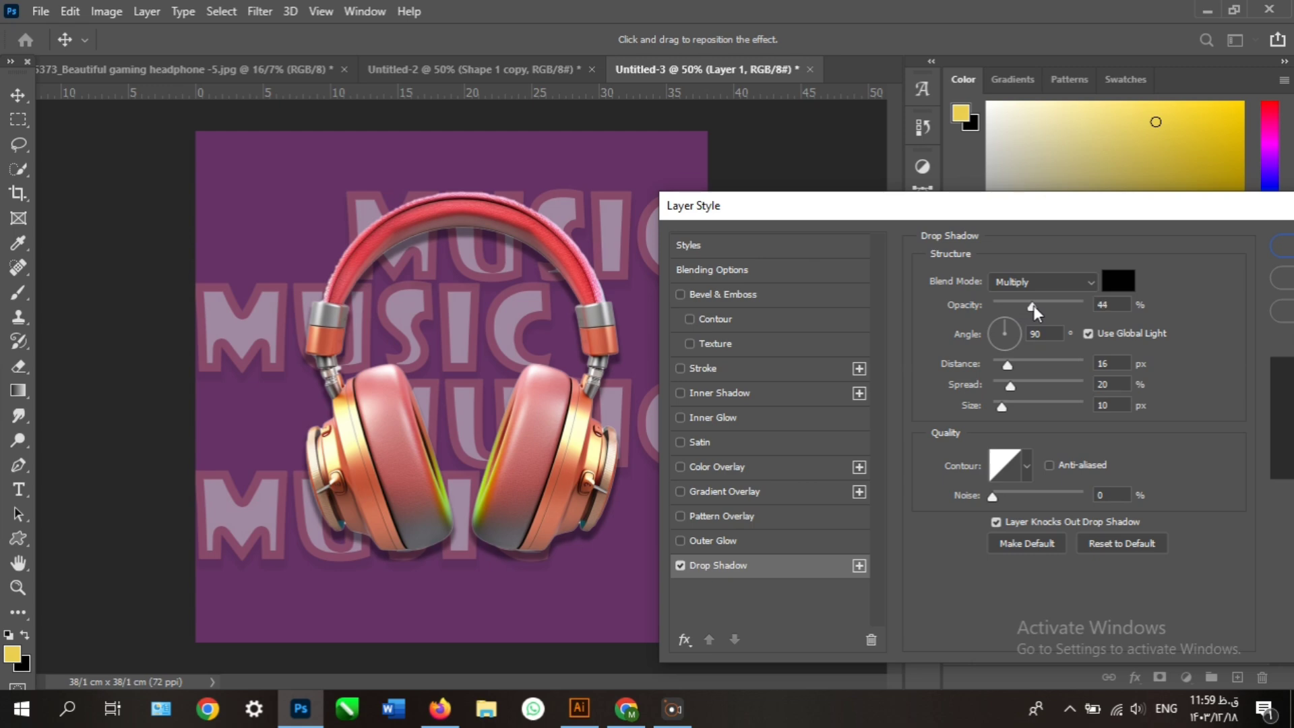
pyautogui.moveTo(1010, 364); pyautogui.dragTo(1018, 363)
pyautogui.moveTo(1001, 407); pyautogui.dragTo(1012, 386)
# Step: Add a yellow-green outer glow to the headphones with 46% opacity, 0% spread and 21 px size
pyautogui.click(705, 539)
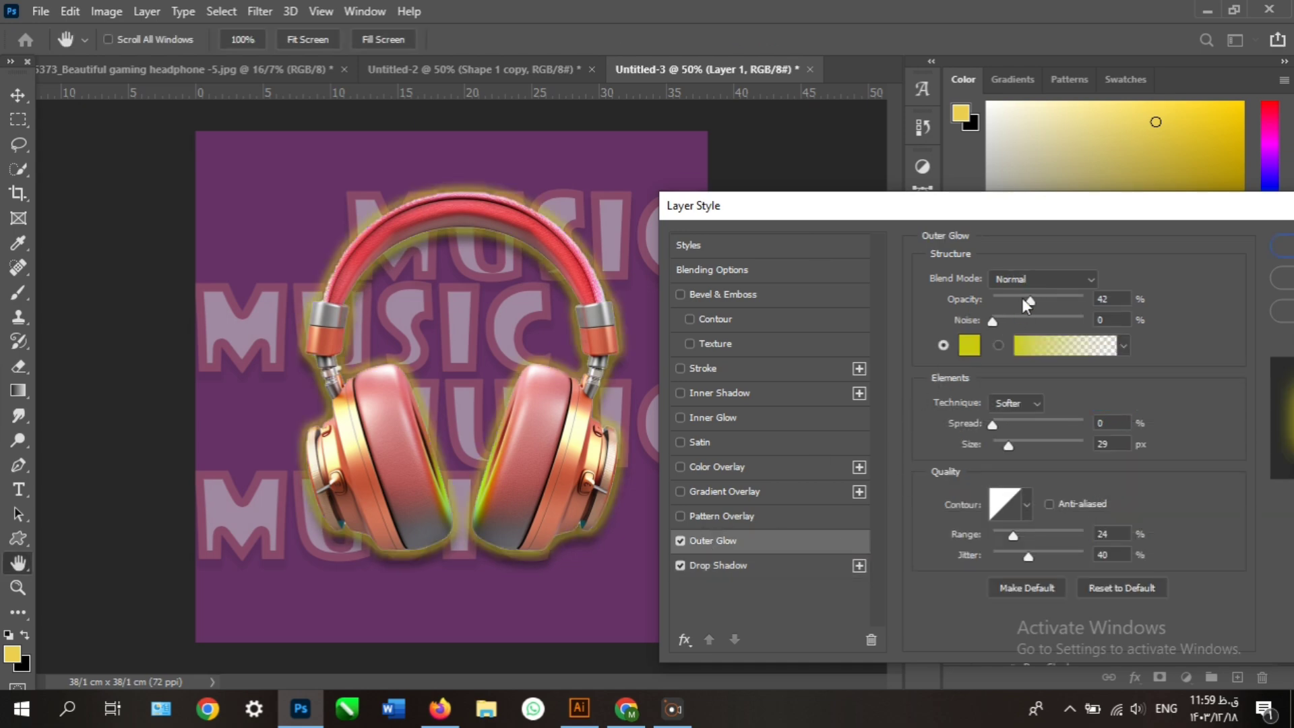
pyautogui.moveTo(1025, 298); pyautogui.dragTo(1014, 297)
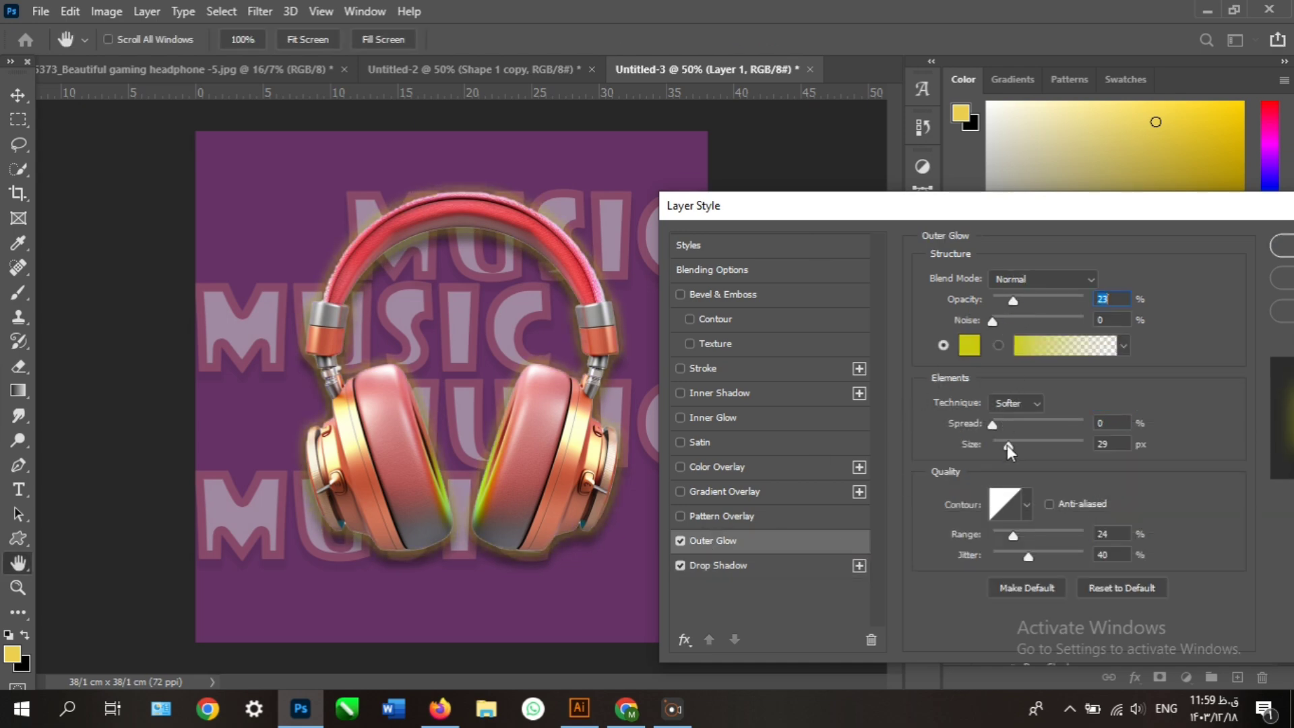
pyautogui.moveTo(1010, 448)
pyautogui.mouseDown()
pyautogui.moveTo(997, 446)
pyautogui.moveTo(1008, 445)
pyautogui.mouseUp()
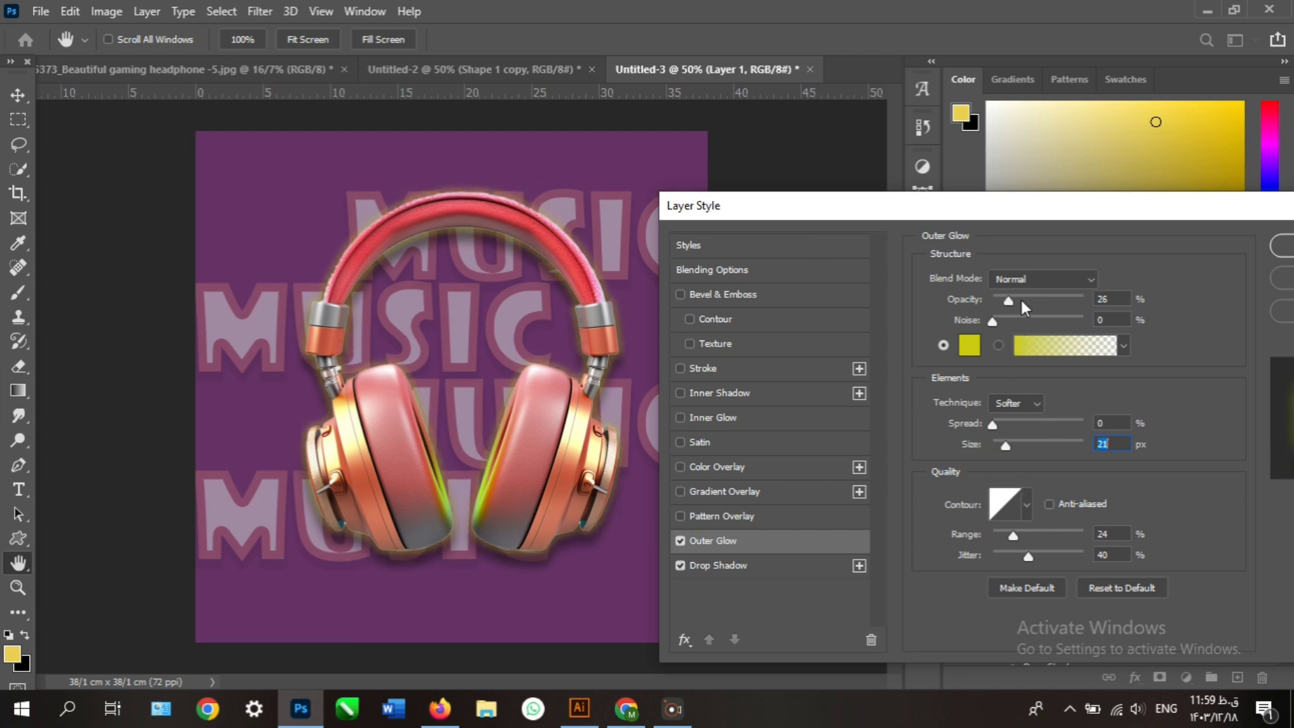
pyautogui.moveTo(1021, 299); pyautogui.dragTo(1033, 301)
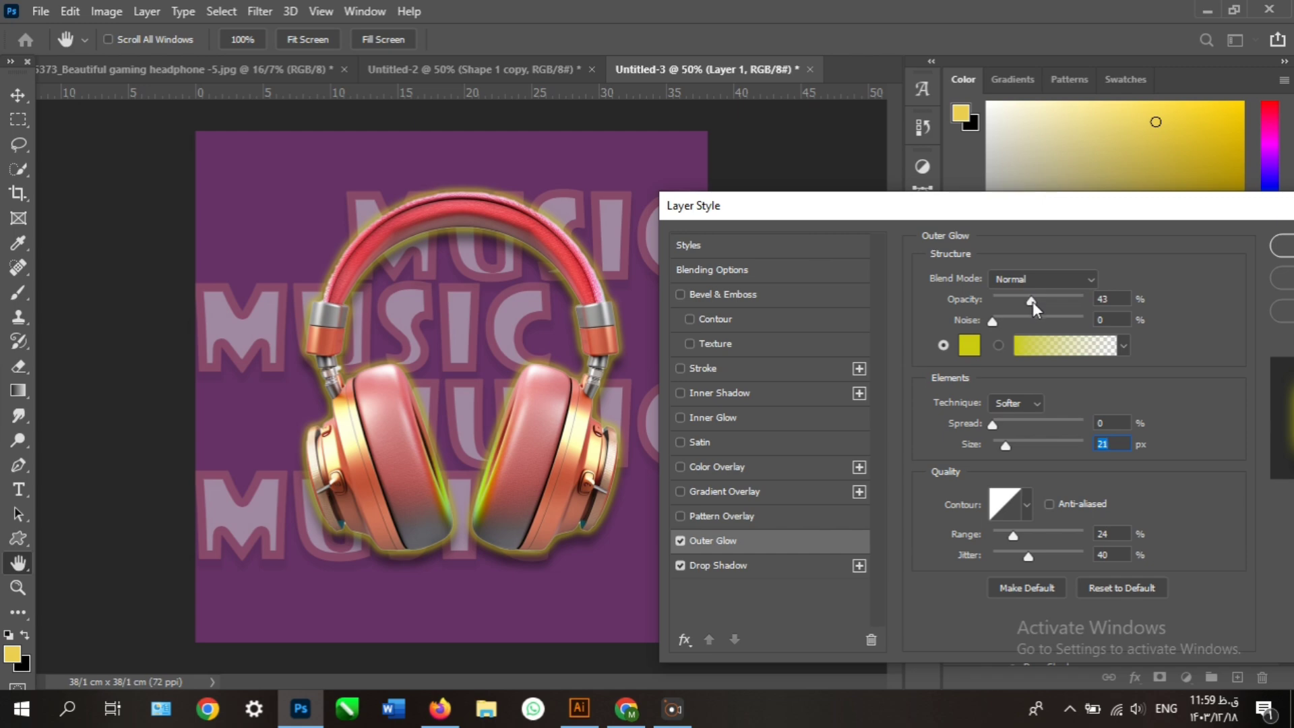
pyautogui.click(1036, 301)
pyautogui.moveTo(991, 426)
pyautogui.mouseDown()
pyautogui.moveTo(1002, 426)
pyautogui.moveTo(991, 426)
pyautogui.mouseUp()
pyautogui.click(991, 425)
# Step: Try a curved contour preset on the headphones' outer glow and switch back to the linear contour
pyautogui.click(1026, 503)
pyautogui.click(984, 545)
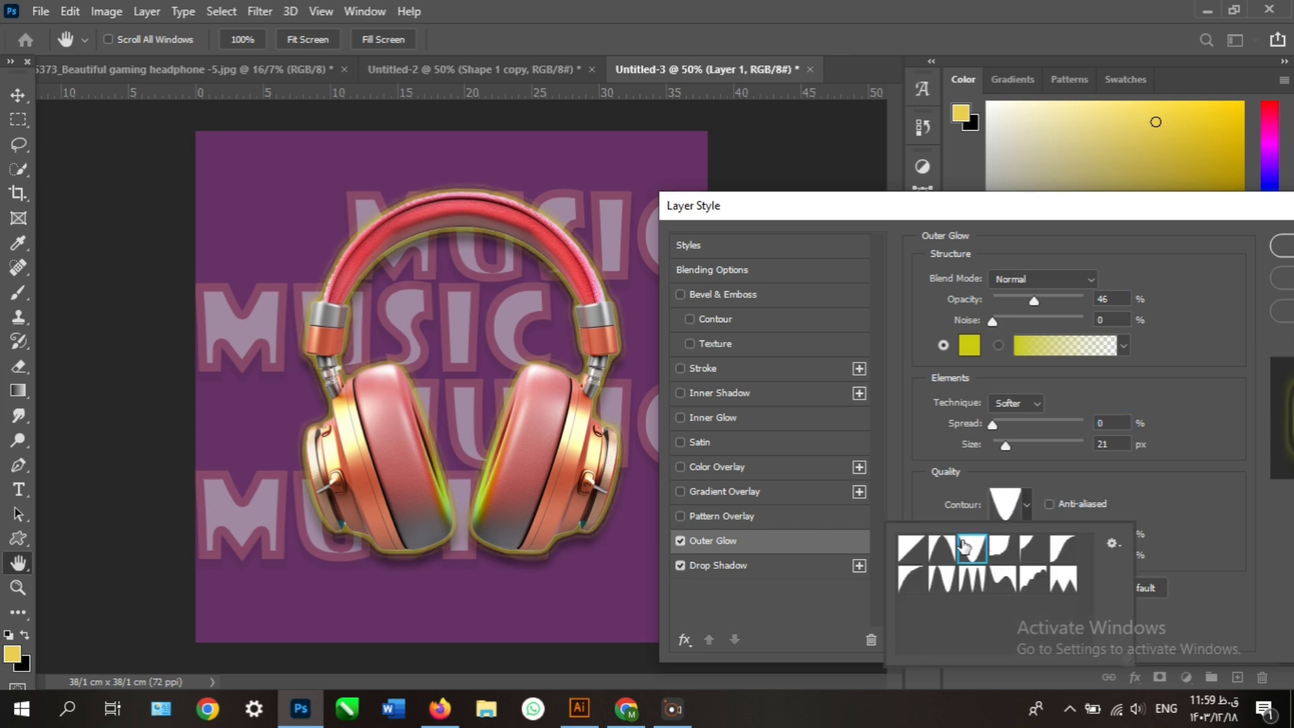
pyautogui.click(913, 552)
pyautogui.click(1182, 539)
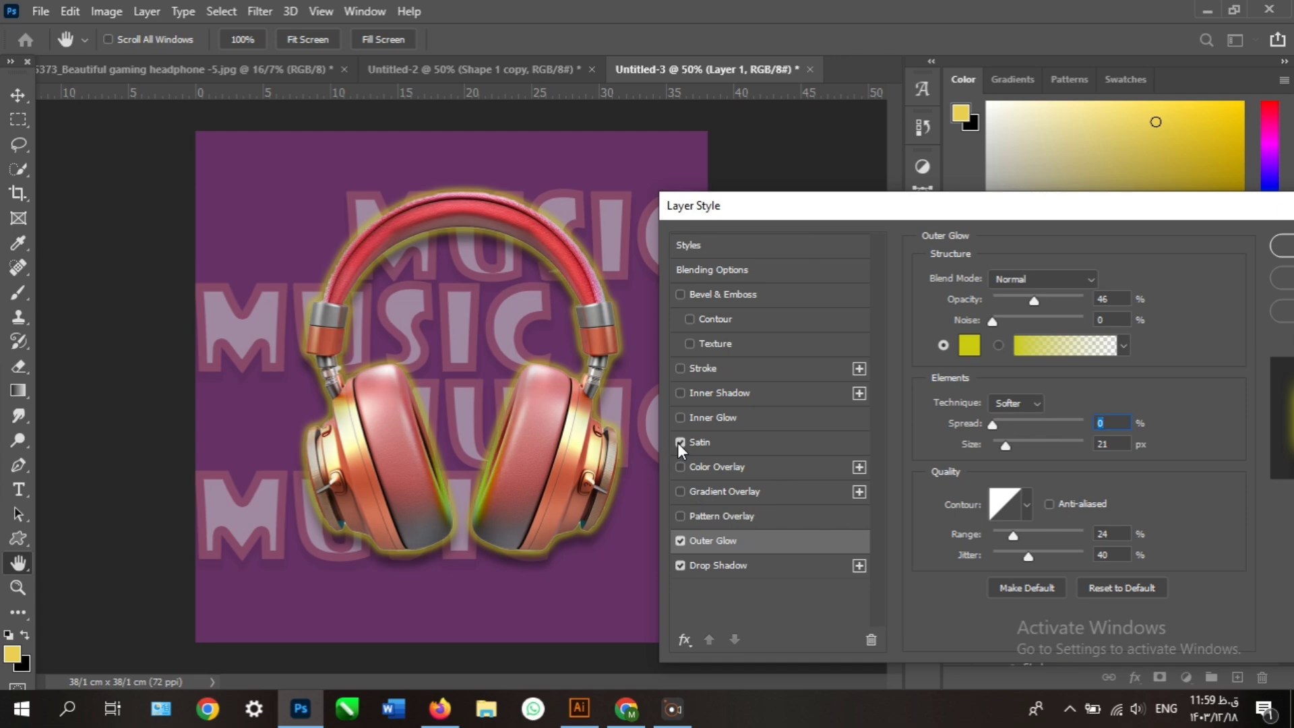
# Step: Add a Multiply satin effect at 64% opacity to the headphones and move them slightly up to the canvas's horizontal centre
pyautogui.click(701, 443)
pyautogui.moveTo(1030, 304); pyautogui.dragTo(1049, 310)
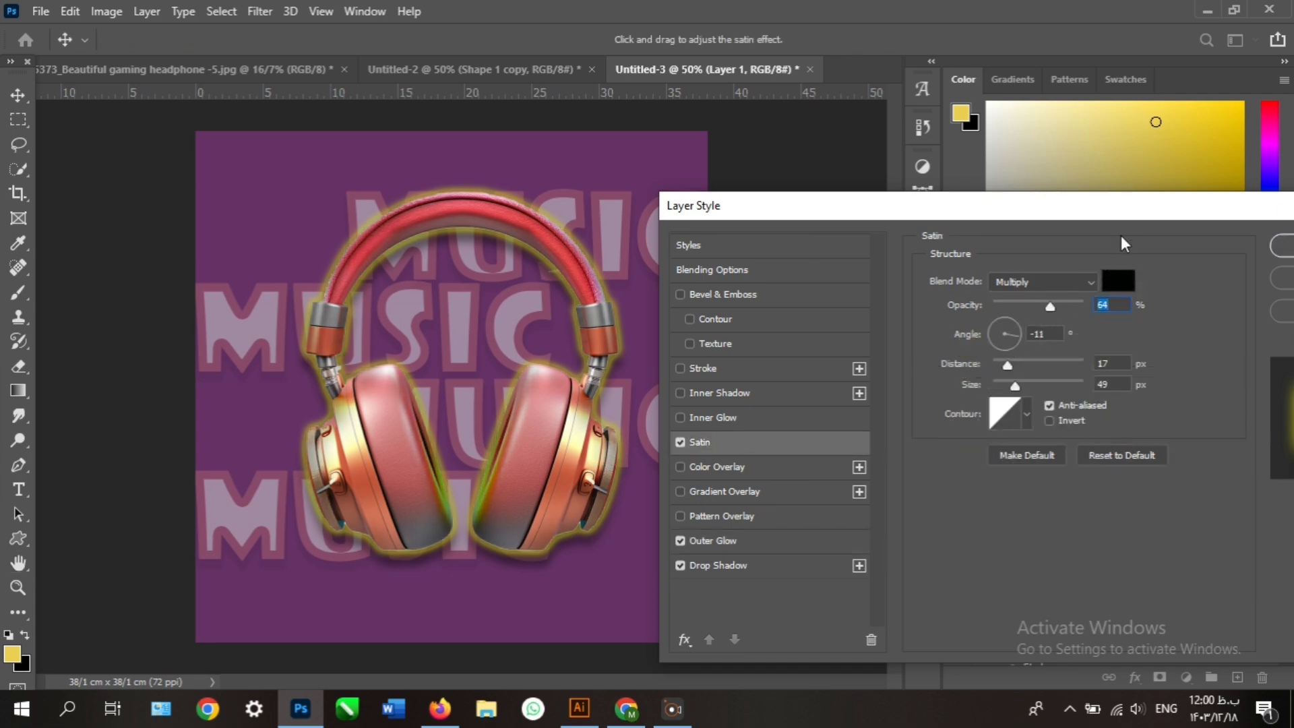
pyautogui.moveTo(1099, 224); pyautogui.dragTo(1008, 223)
pyautogui.click(1233, 252)
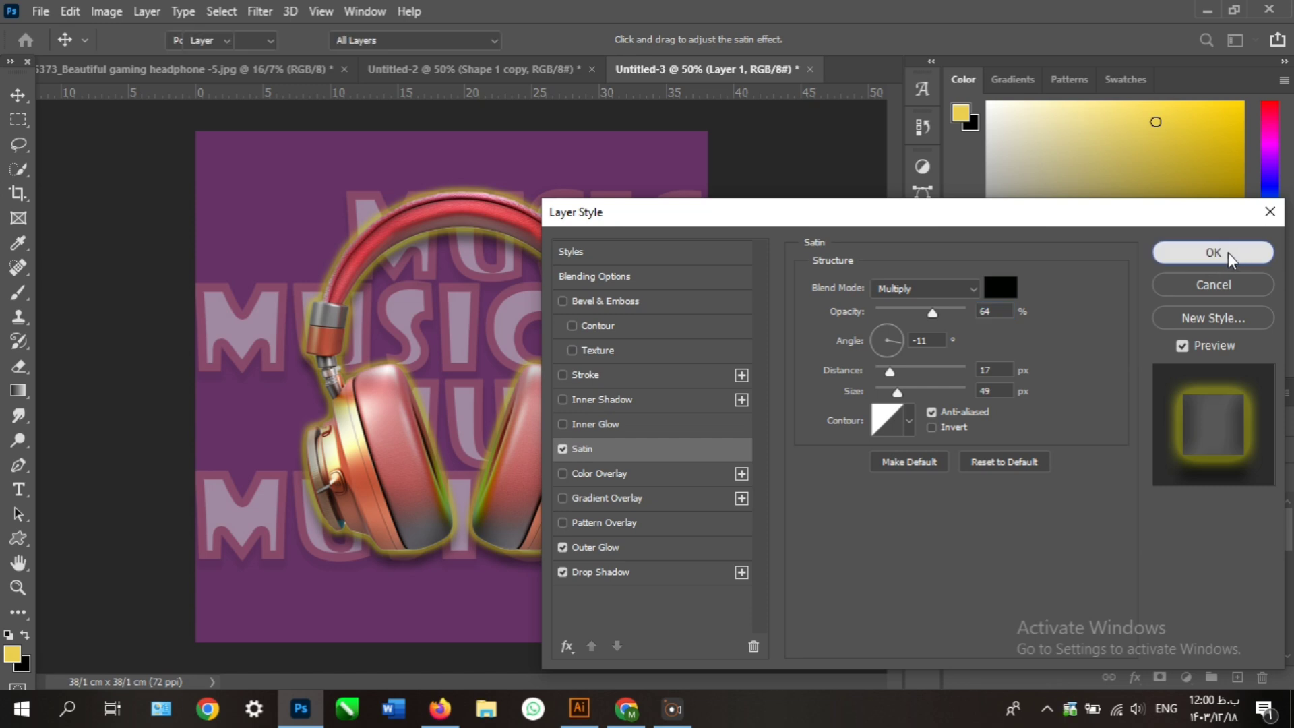
pyautogui.moveTo(514, 513); pyautogui.dragTo(533, 484)
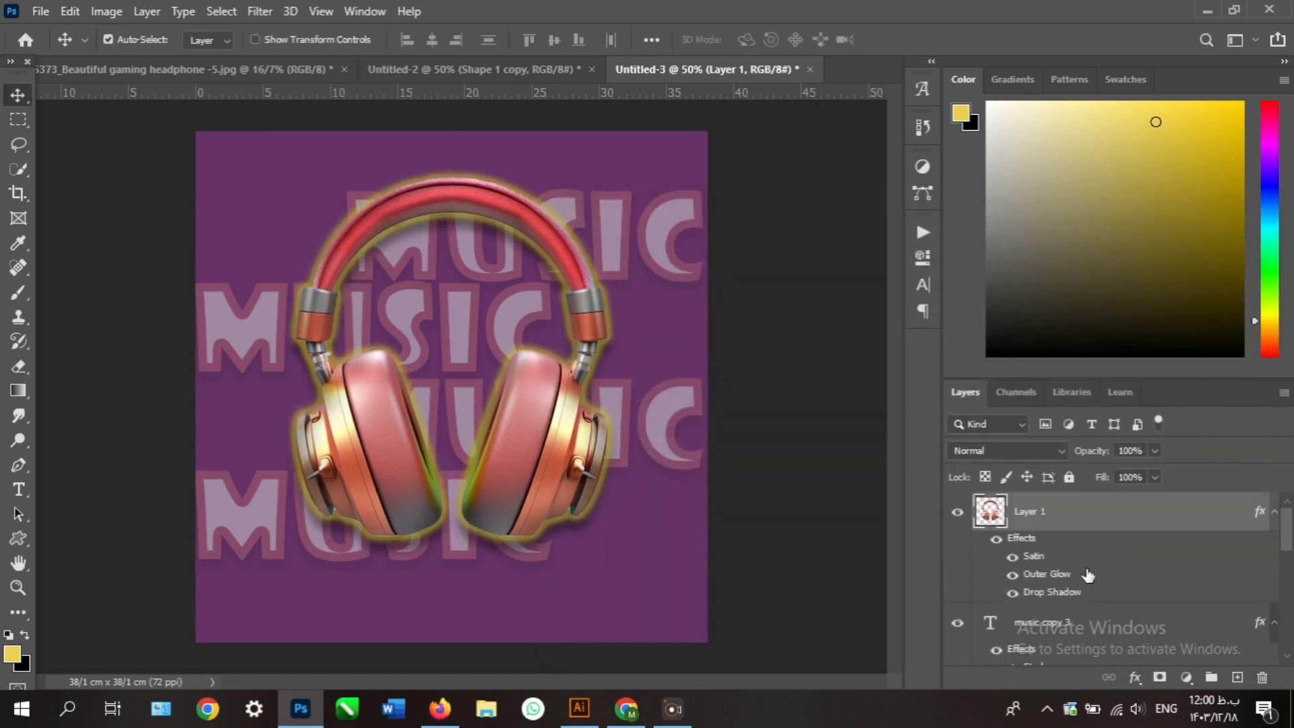
# Step: Try to nudge the two middle MUSIC rows slightly up together
pyautogui.scroll(-3, 1092, 573)
pyautogui.scroll(3, 1092, 574)
pyautogui.click(1058, 567)
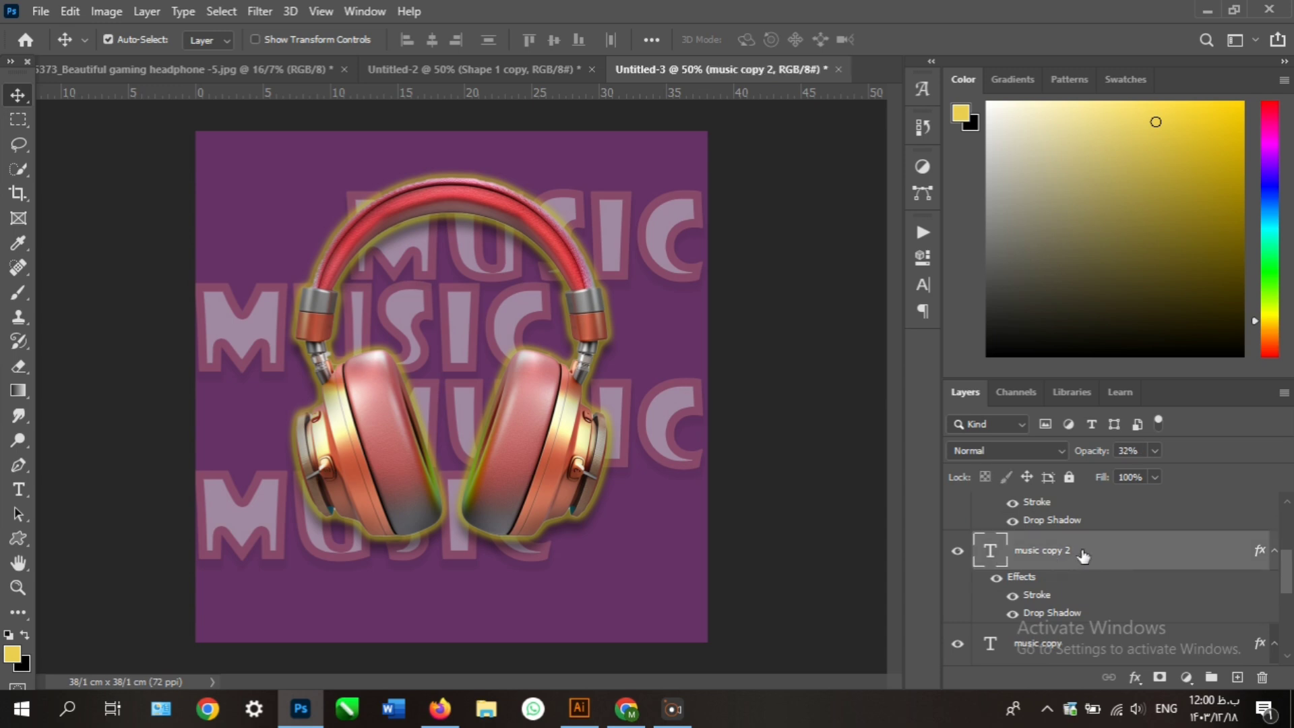
pyautogui.scroll(1, 1058, 565)
pyautogui.scroll(-2, 1055, 573)
pyautogui.scroll(1, 1051, 584)
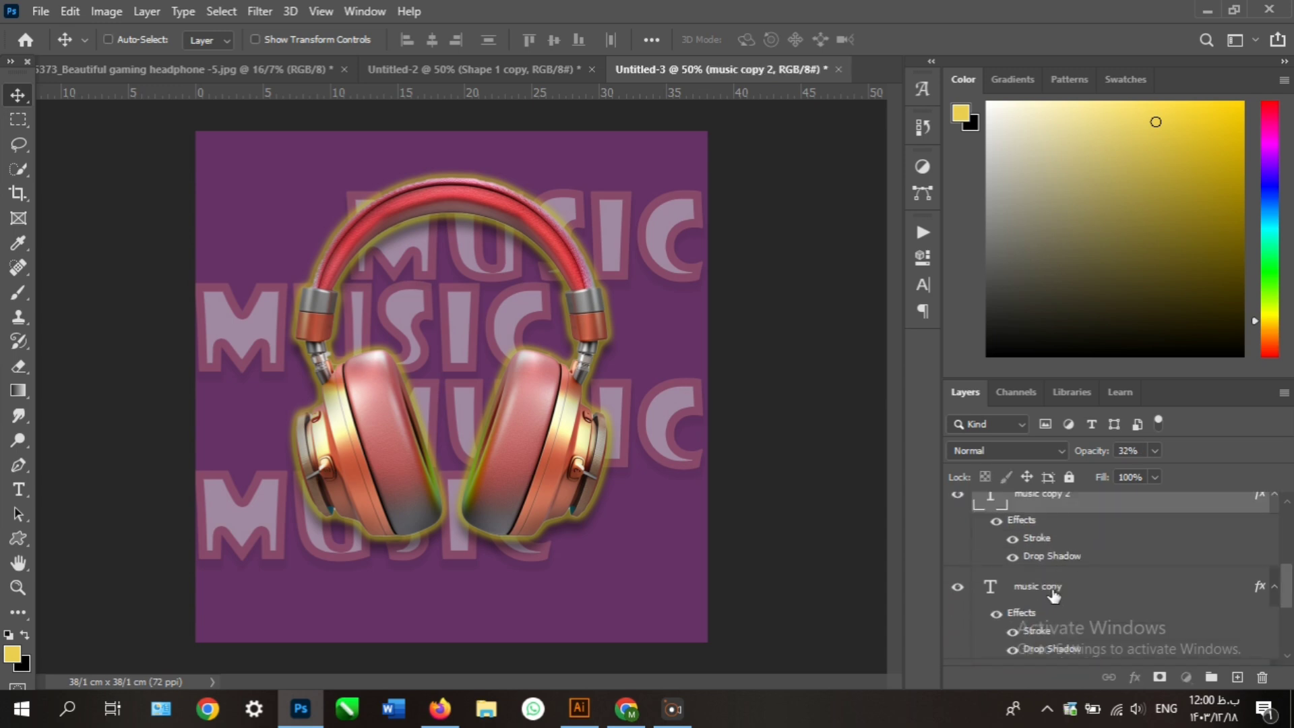
pyautogui.keyDown('shift'); pyautogui.click(1052, 586); pyautogui.keyUp('shift')
pyautogui.scroll(2, 1059, 588)
pyautogui.scroll(-3, 1068, 592)
pyautogui.scroll(2, 1068, 588)
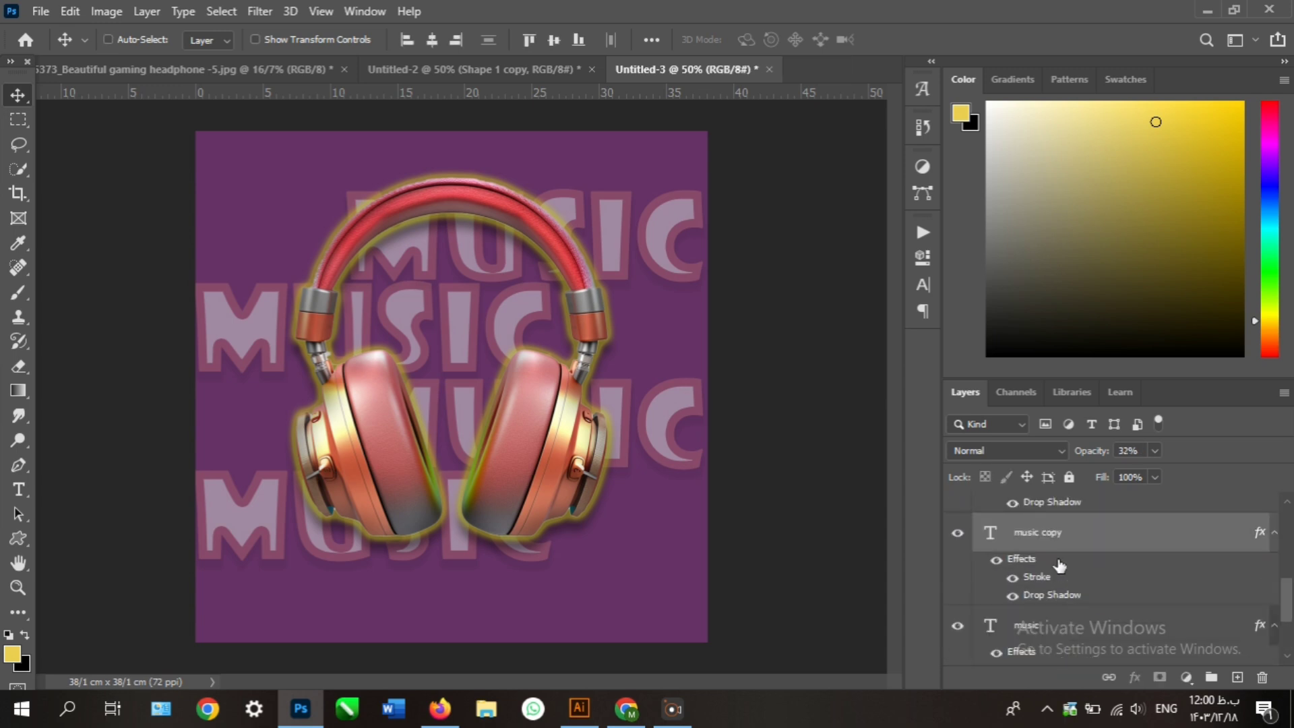
pyautogui.keyDown('ctrl'); pyautogui.click(1068, 588); pyautogui.keyUp('ctrl')
pyautogui.scroll(2, 1062, 573)
pyautogui.keyDown('ctrl'); pyautogui.click(1039, 606); pyautogui.keyUp('ctrl')
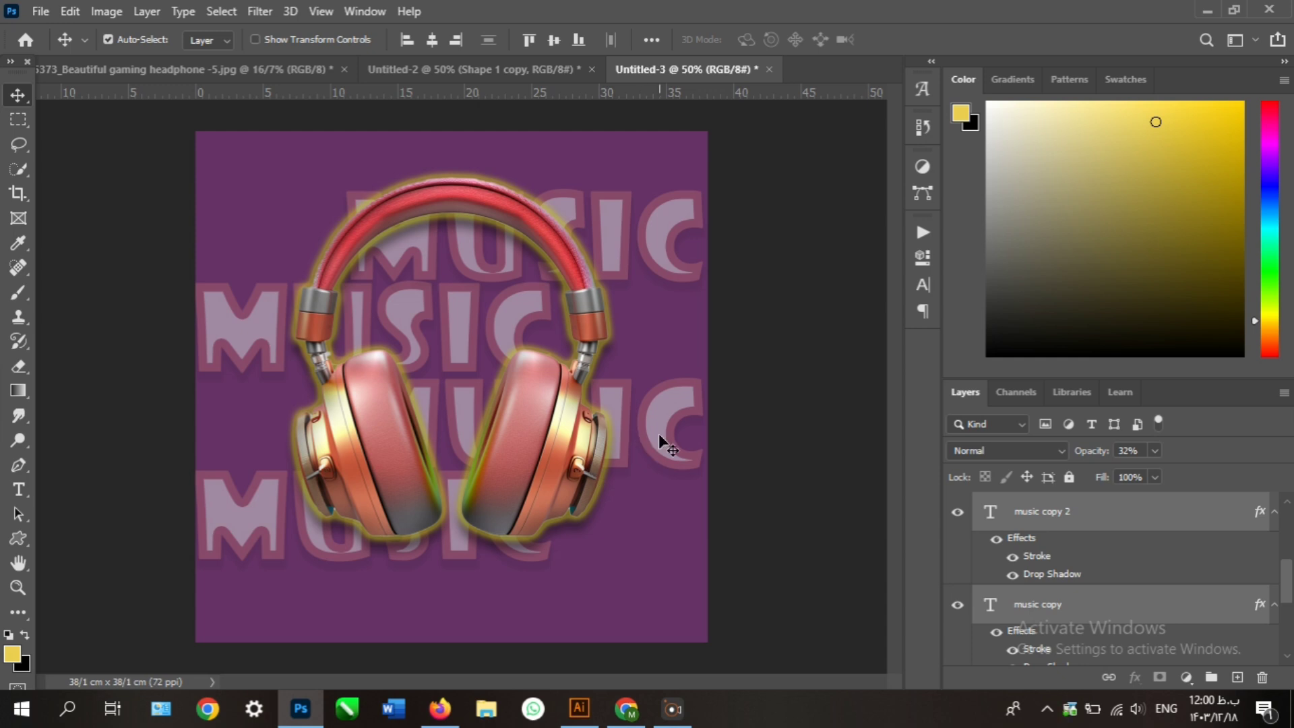
pyautogui.press('Up')
pyautogui.press('Up')
pyautogui.press('Up')
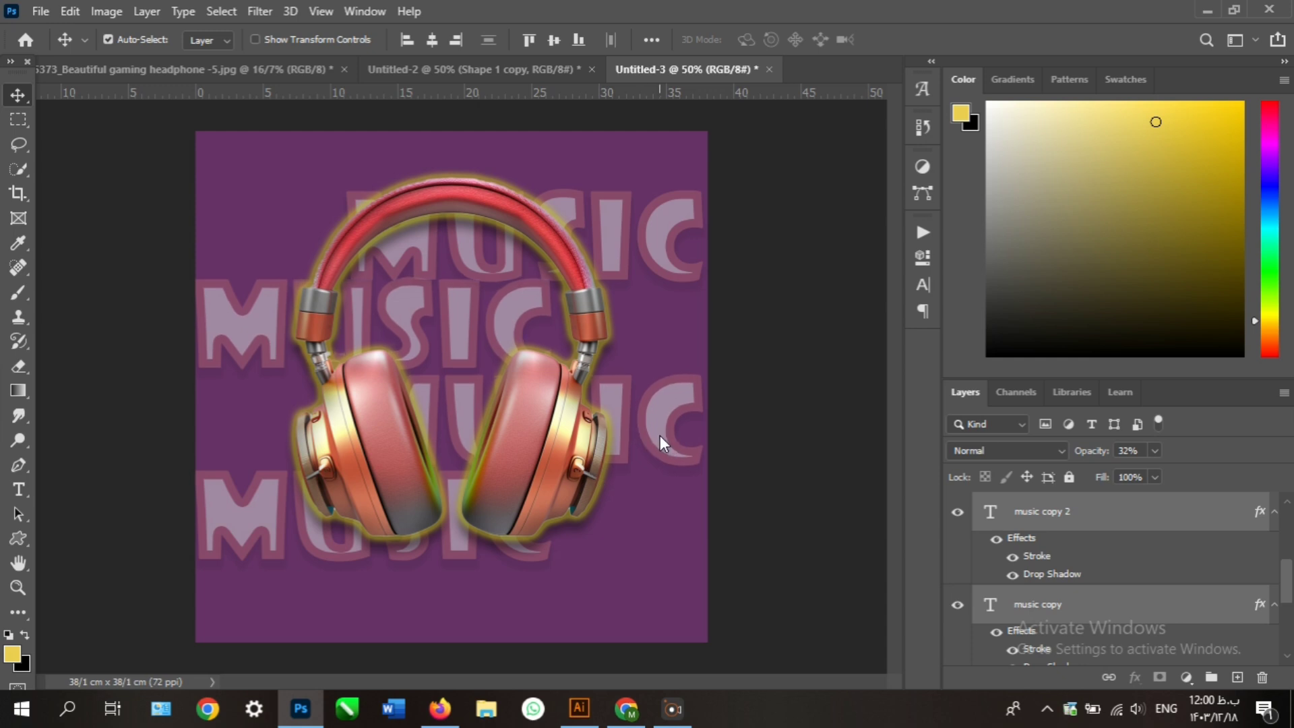
# Step: Select all four MUSIC text layers and nudge them together, ending marginally higher behind the headphones
pyautogui.click(661, 225)
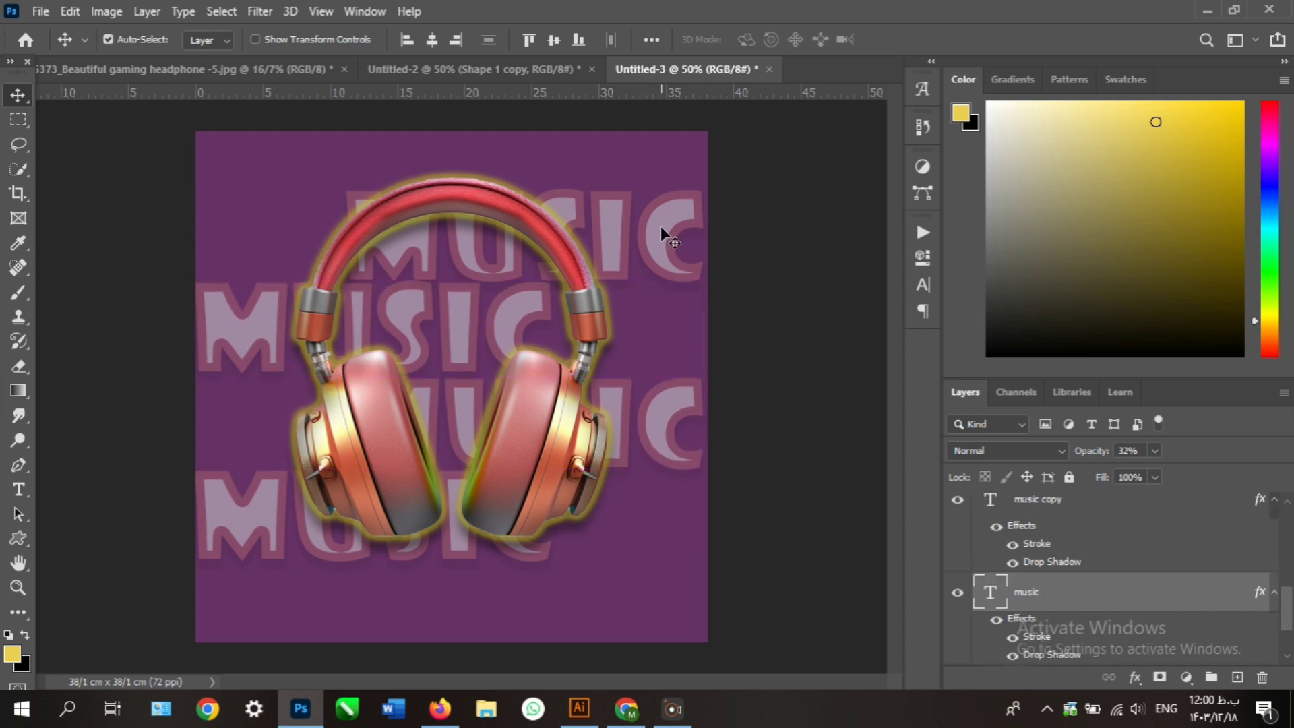
pyautogui.keyDown('shift'); pyautogui.click(515, 309); pyautogui.keyUp('shift')
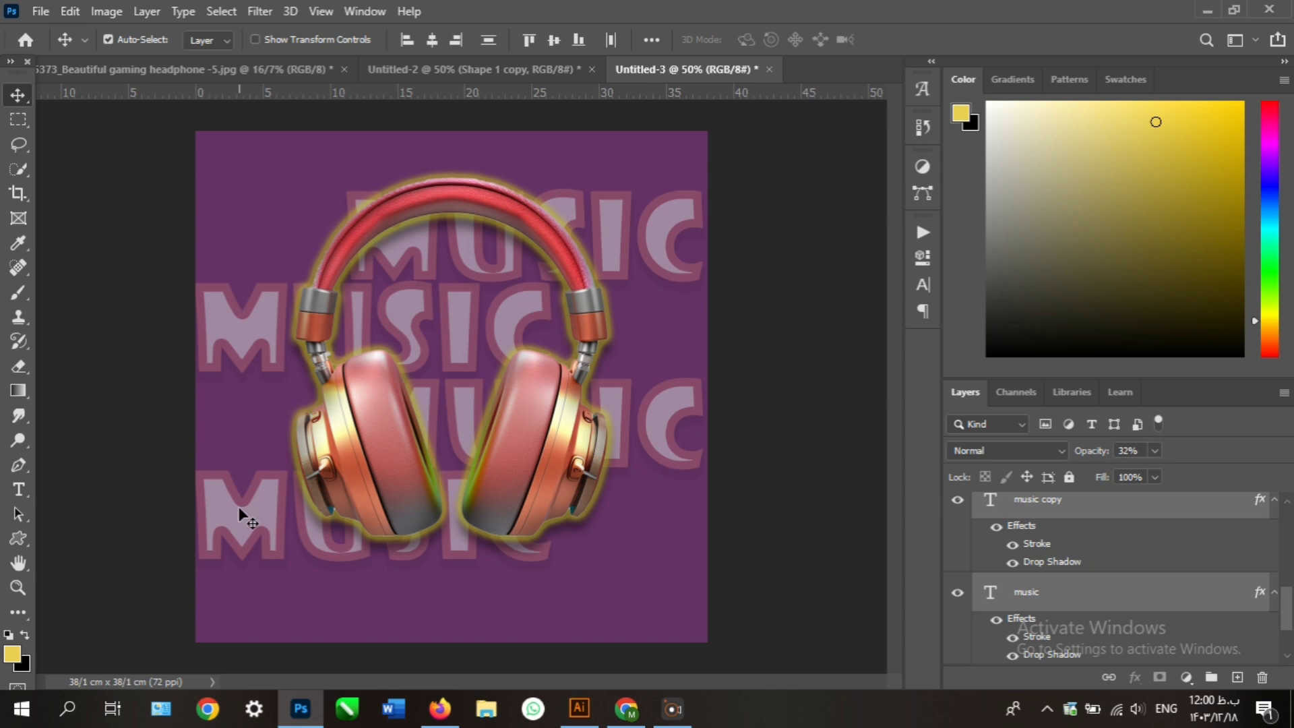
pyautogui.hotkey('ctrl', 'j')
pyautogui.press('Up')
pyautogui.press('Up')
pyautogui.press('Up')
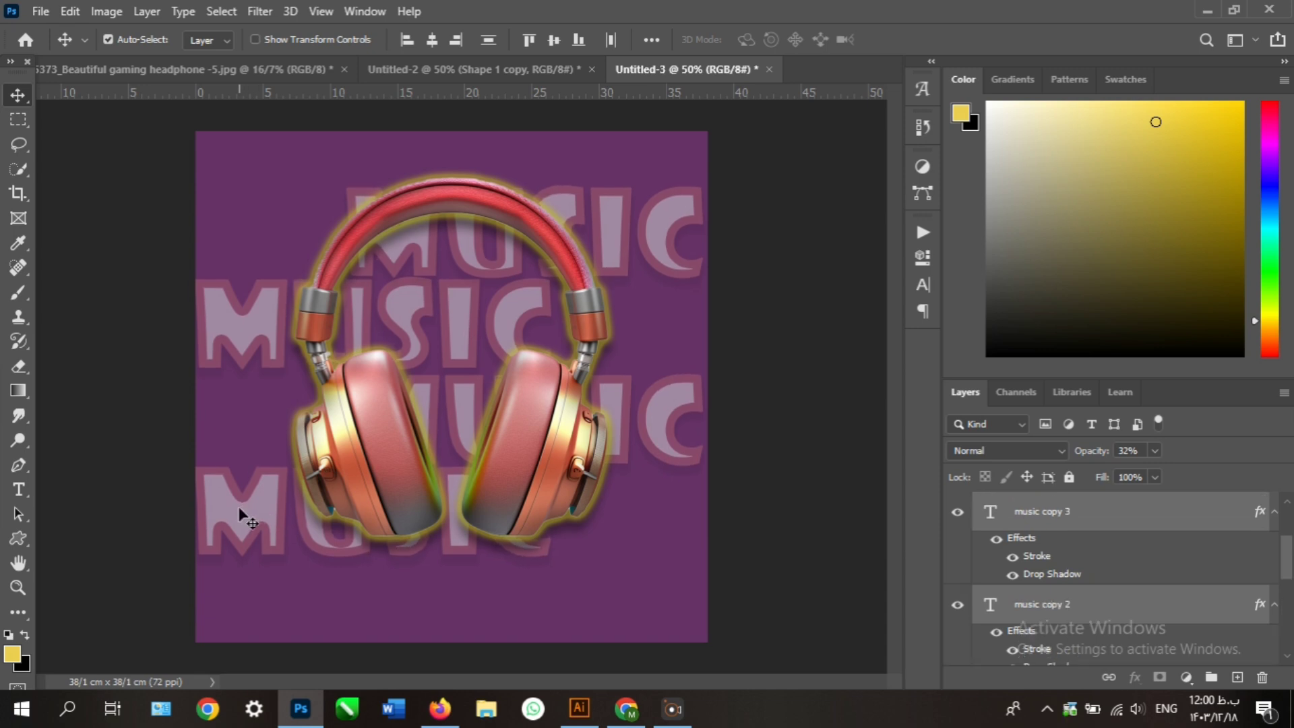
pyautogui.press('Up')
pyautogui.press('Down')
pyautogui.press('Down')
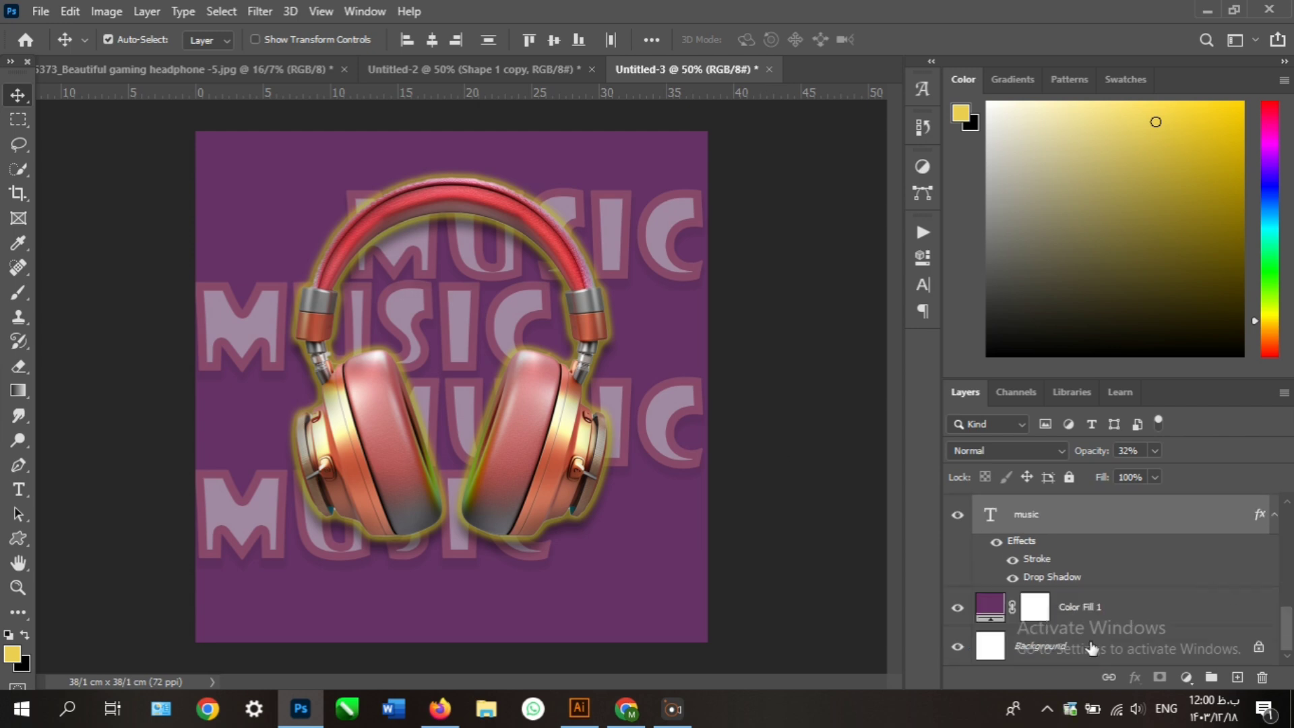
# Step: Add a new layer directly above the purple colour fill and paint a soft black elliptical shadow beneath the headphones
pyautogui.click(1125, 611)
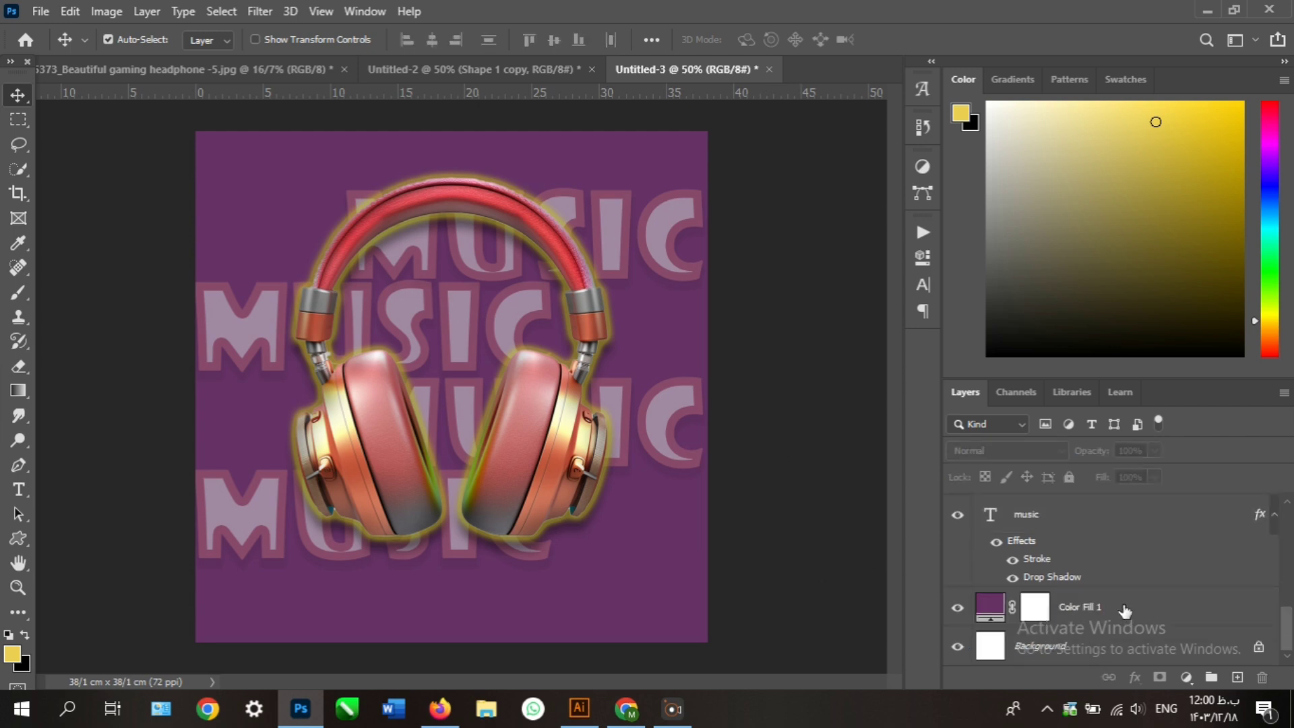
pyautogui.click(1238, 677)
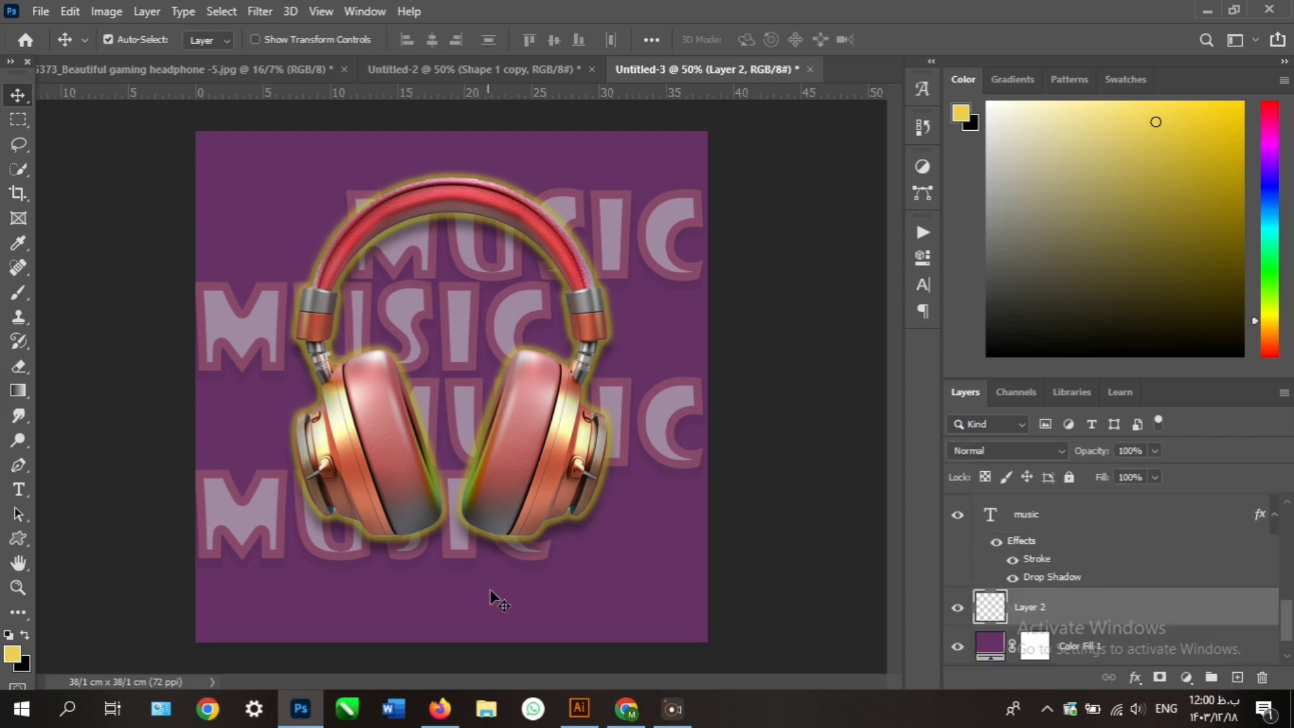
pyautogui.click(18, 291)
pyautogui.moveTo(1157, 207); pyautogui.dragTo(1243, 356)
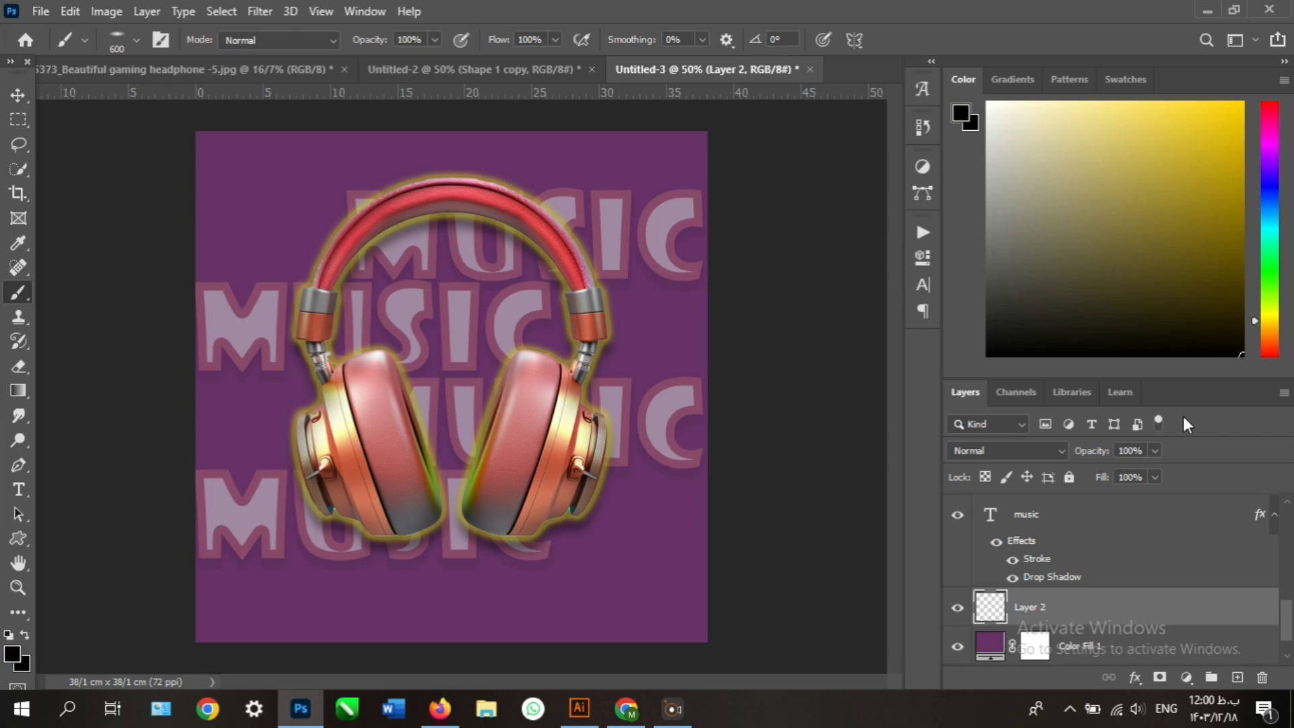
pyautogui.hotkey('ctrl', 'd')
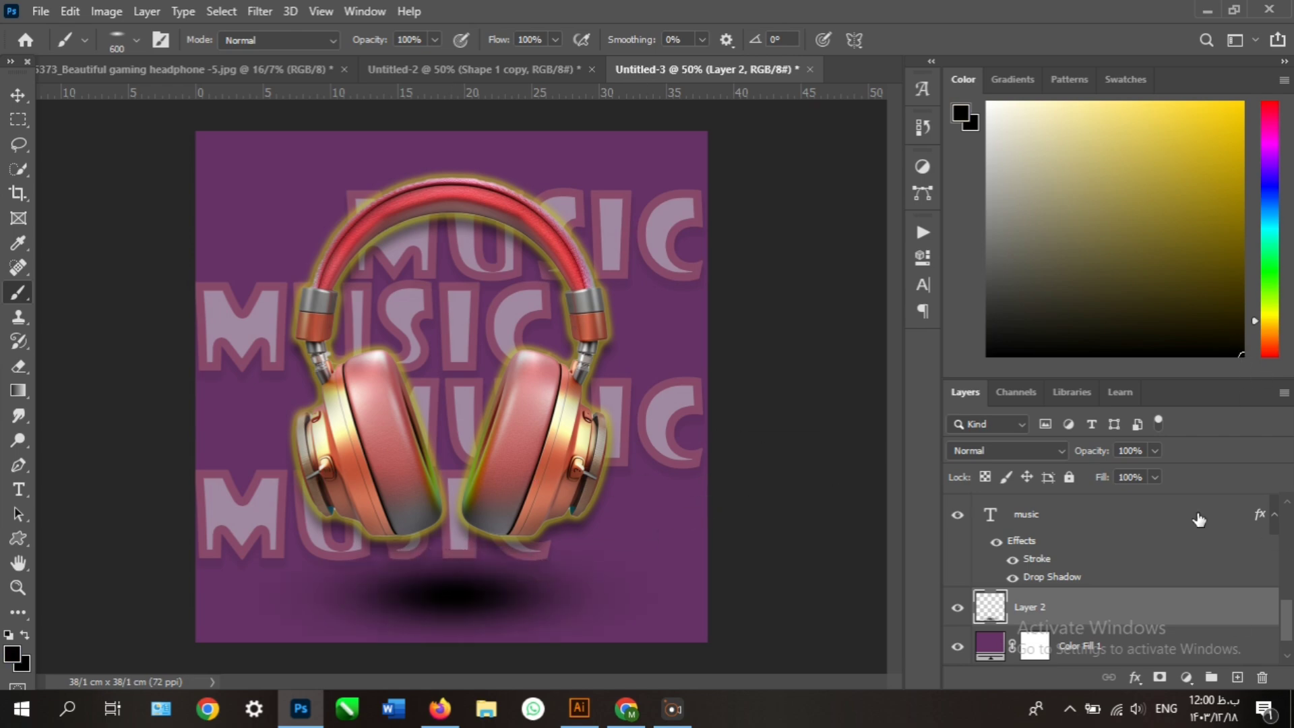
# Step: Lower the painted shadow layer's opacity to 68% and switch to the Move tool
pyautogui.click(1155, 450)
pyautogui.moveTo(1065, 476); pyautogui.dragTo(1130, 477)
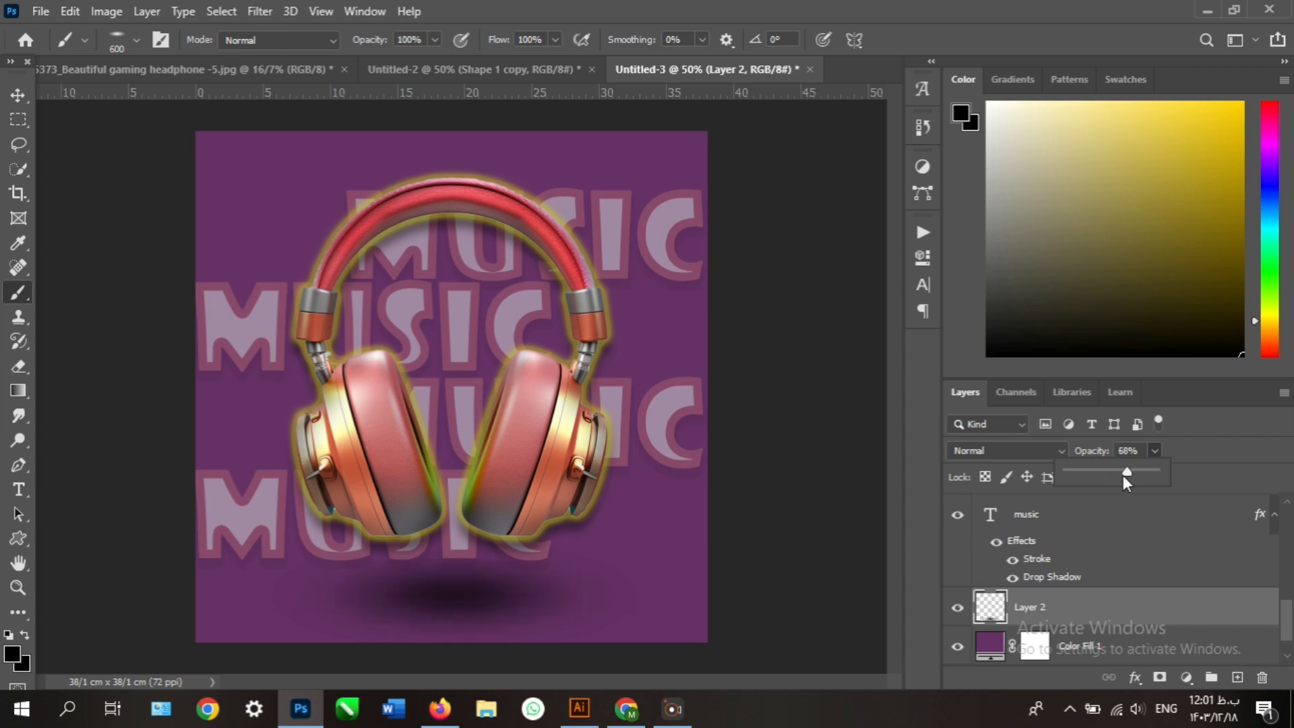
pyautogui.click(17, 109)
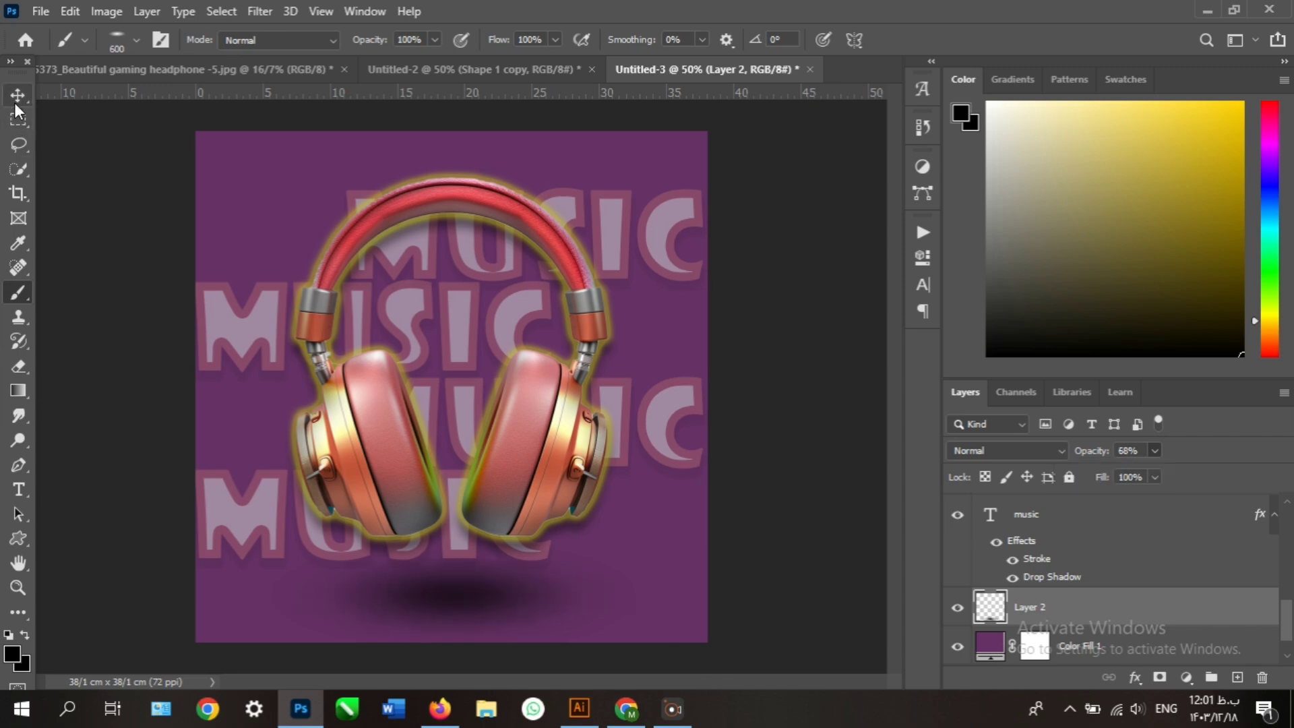
pyautogui.click(17, 98)
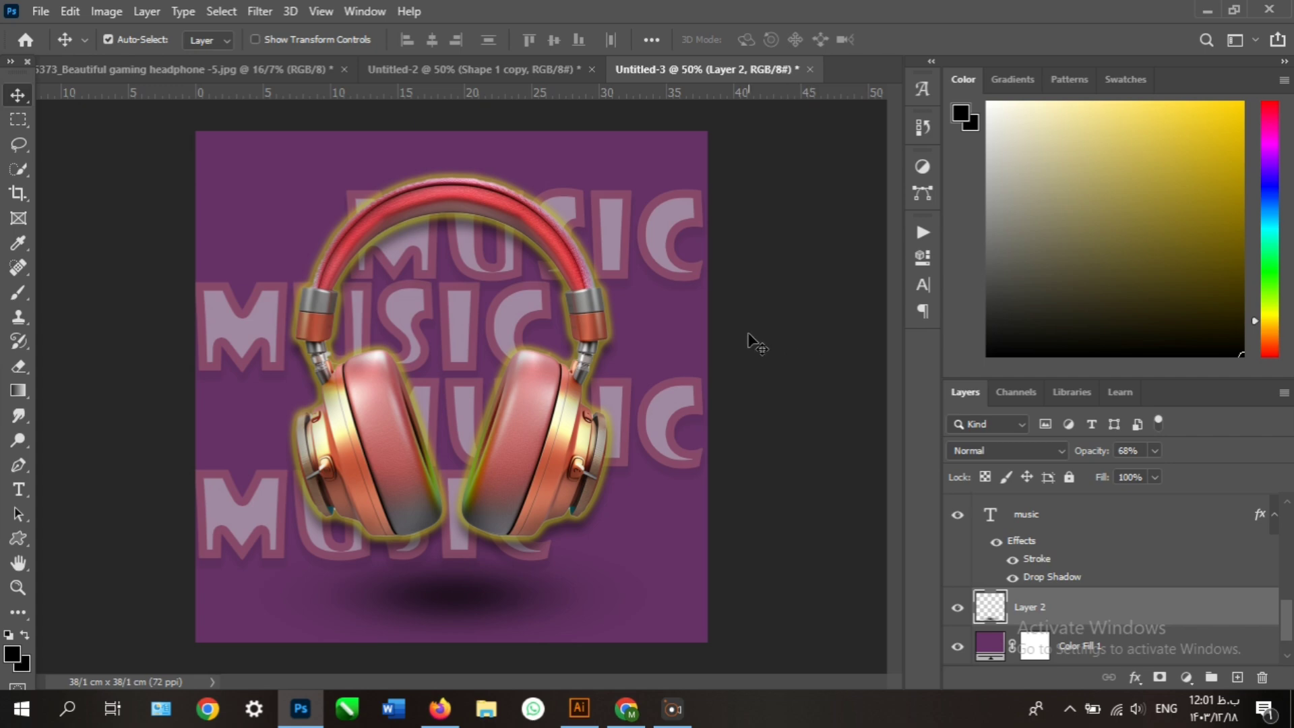
# Step: Select the four MUSIC text layers and shift them slightly down together behind the headphones
pyautogui.click(668, 241)
pyautogui.keyDown('shift'); pyautogui.click(538, 355); pyautogui.keyUp('shift')
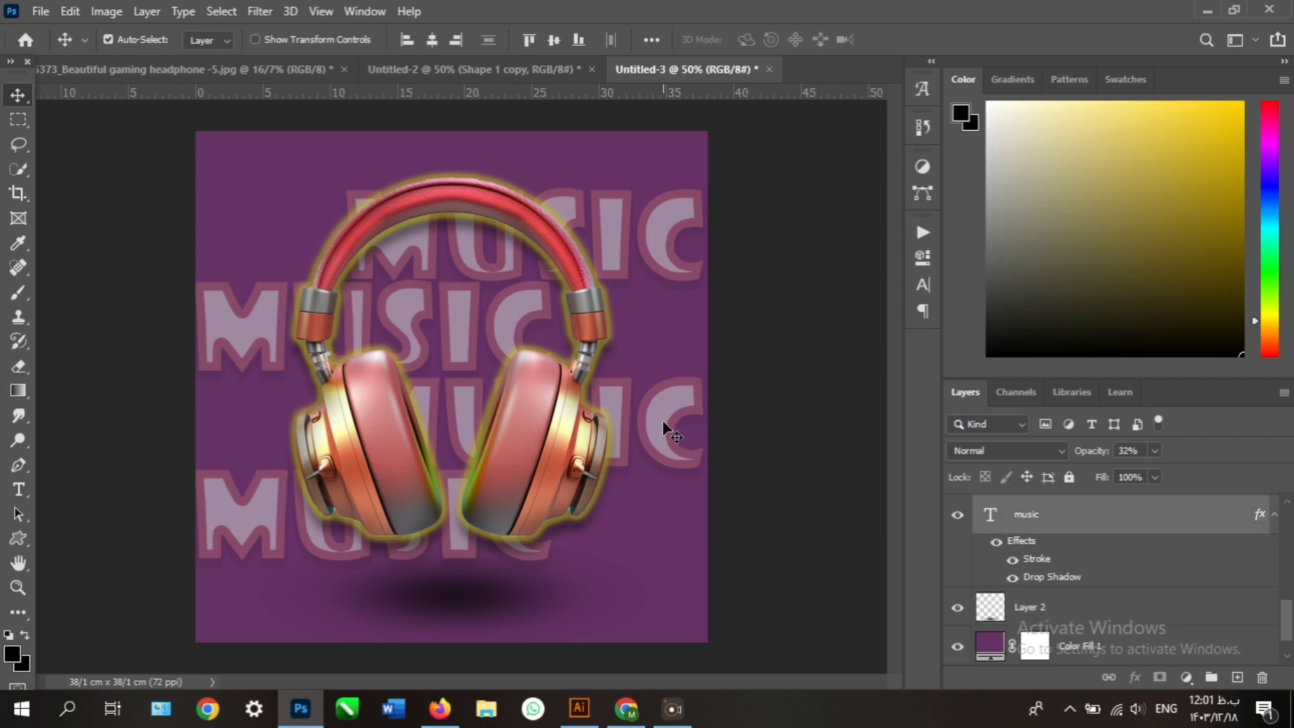
pyautogui.keyDown('shift'); pyautogui.click(266, 526); pyautogui.keyUp('shift')
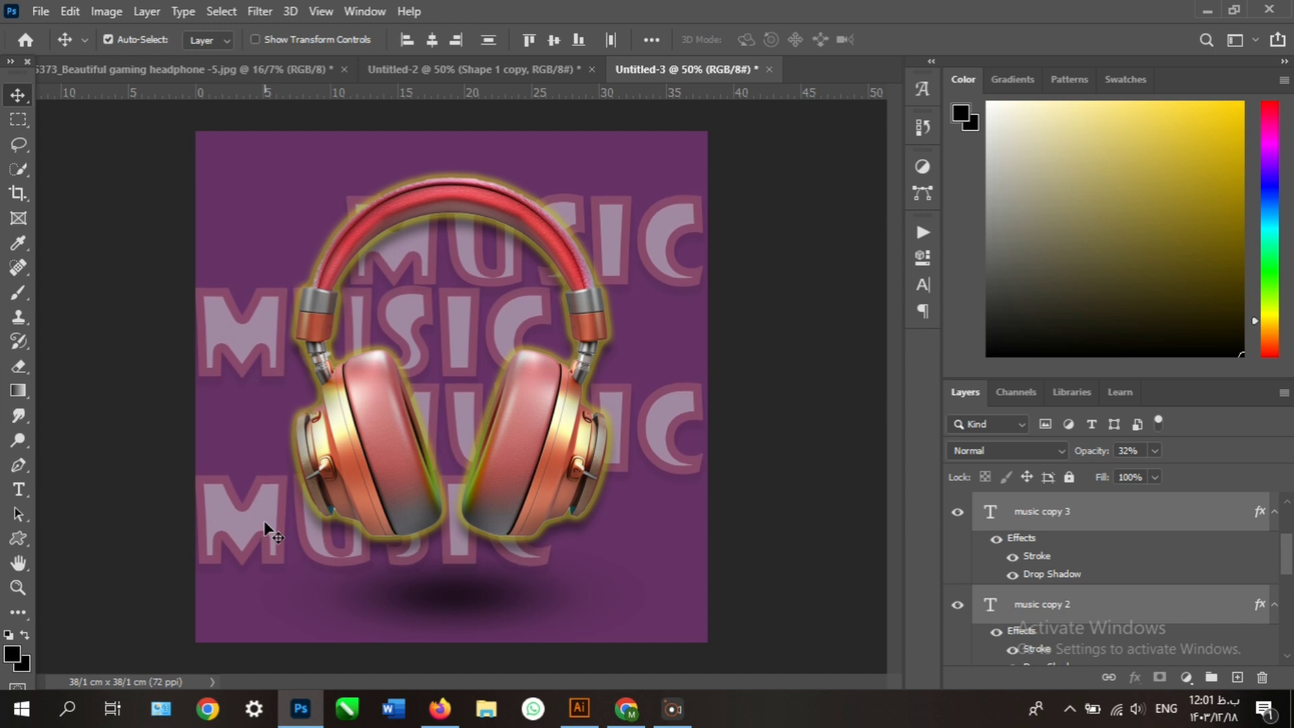
pyautogui.scroll(-1, 1117, 565)
pyautogui.scroll(-5, 1117, 565)
pyautogui.scroll(4, 1117, 566)
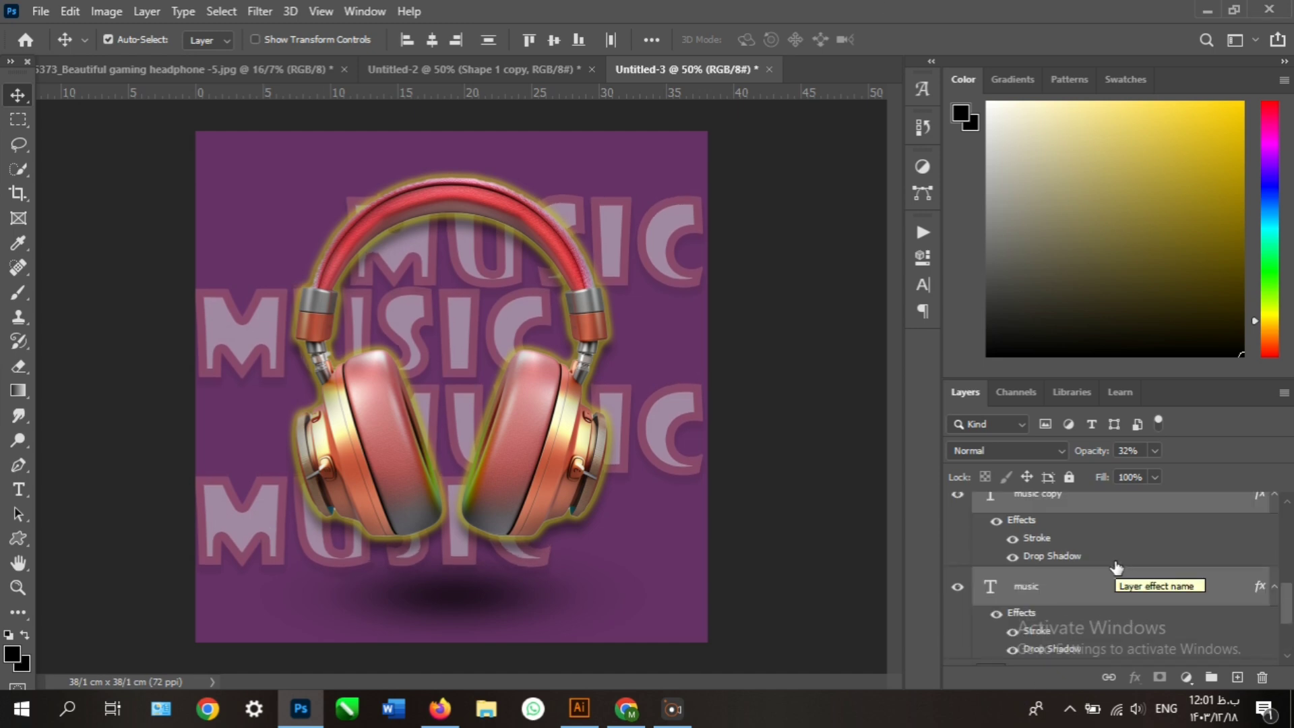
pyautogui.scroll(-3, 1117, 566)
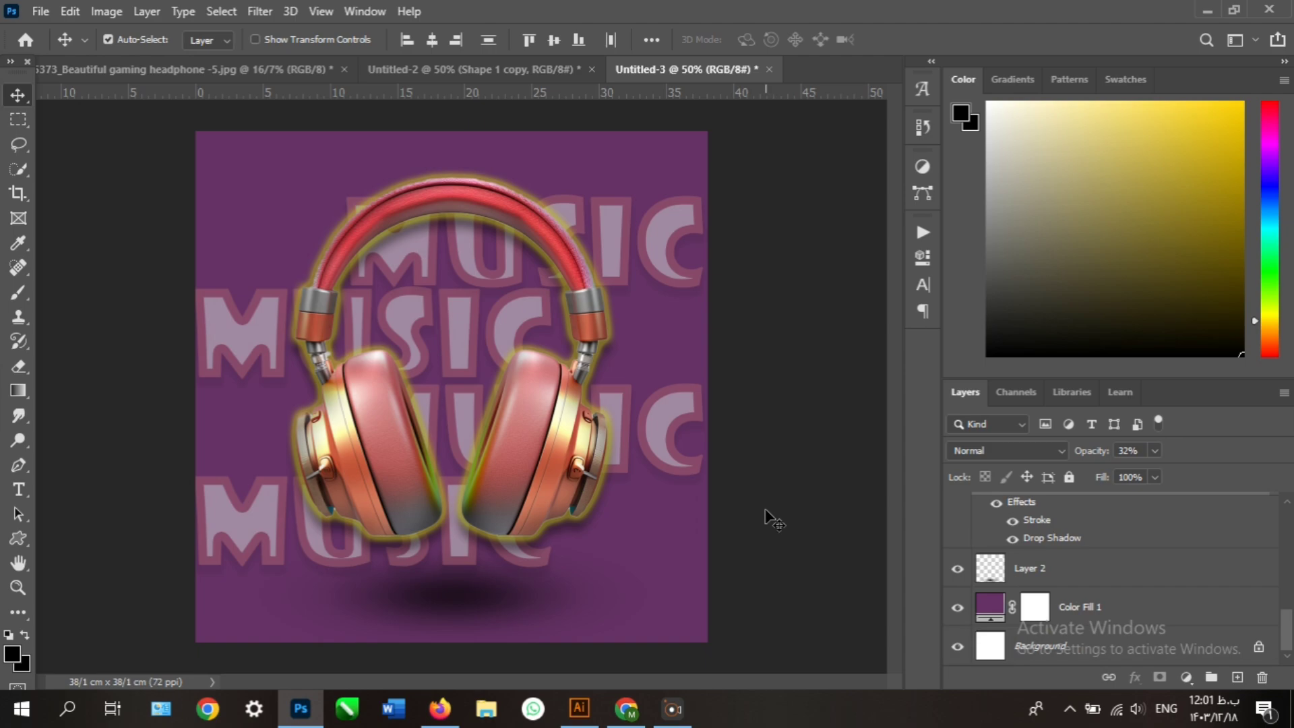